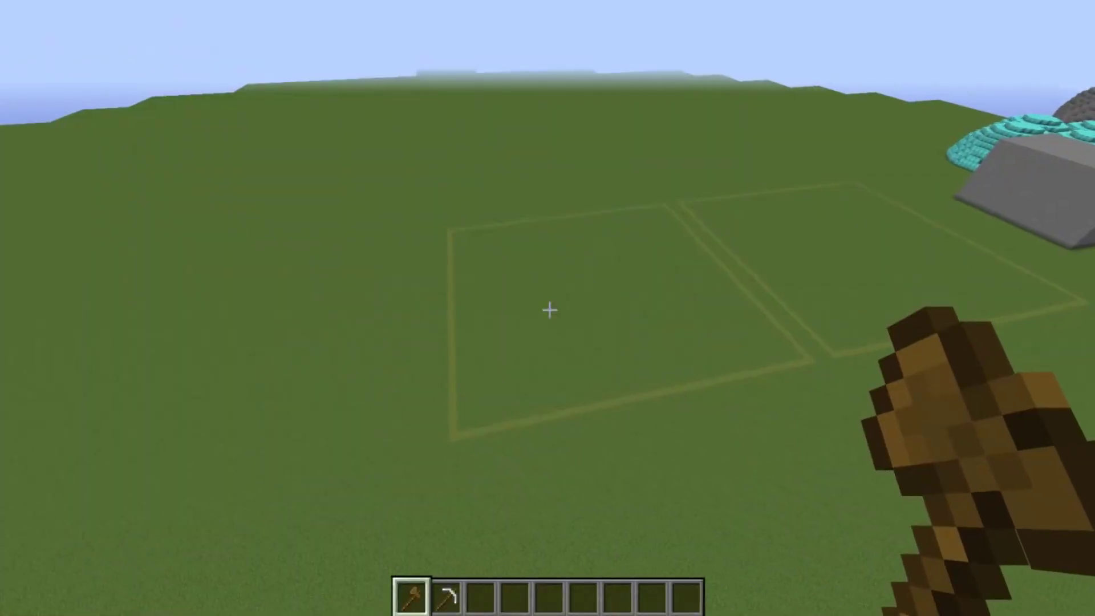
Select the ground inside the first outlined plot with the wooden axe, marking two diagonally opposite inner corners as pos1 and pos2.
scroll(548, 308, down, 1)
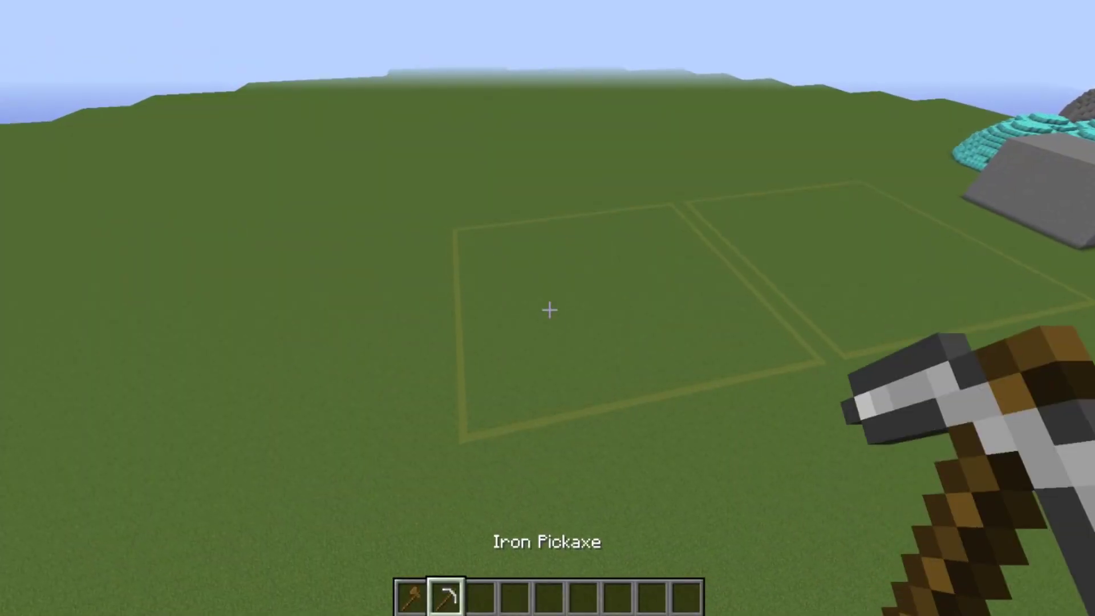
scroll(547, 309, up, 1)
key(w)
key(shift)
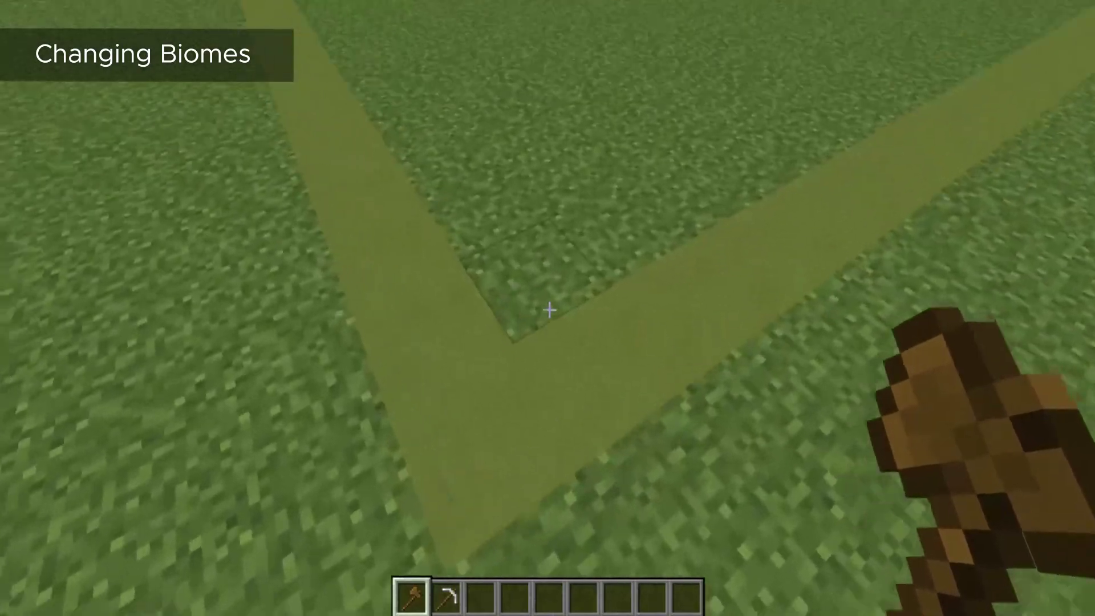
click(549, 310)
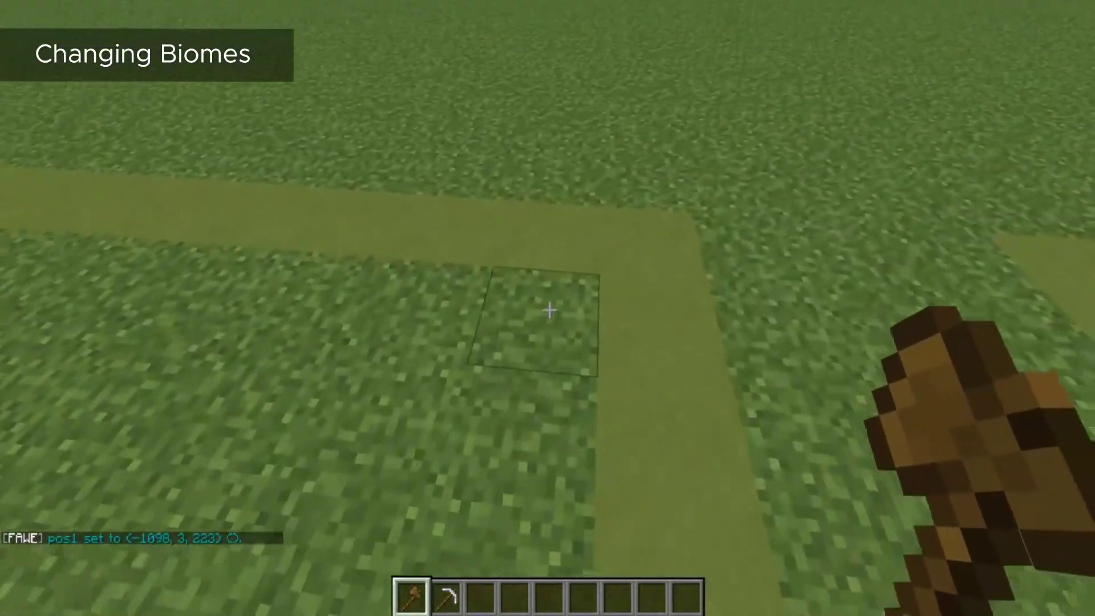
right_click(549, 310)
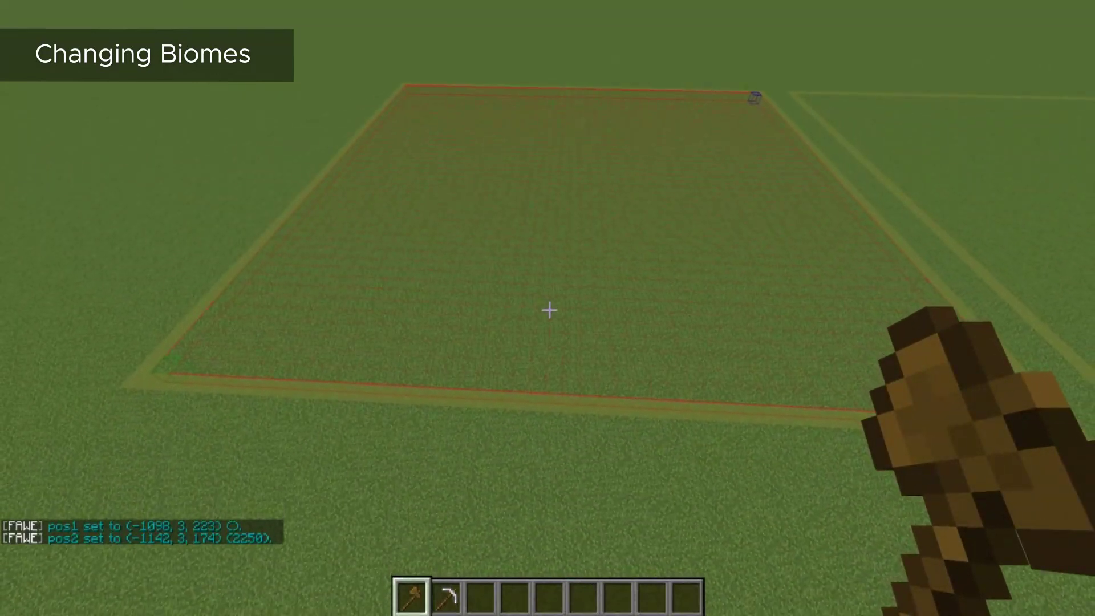
Change the biome of the selected plot to jungle with the //setbiome command.
text(//setbiome)
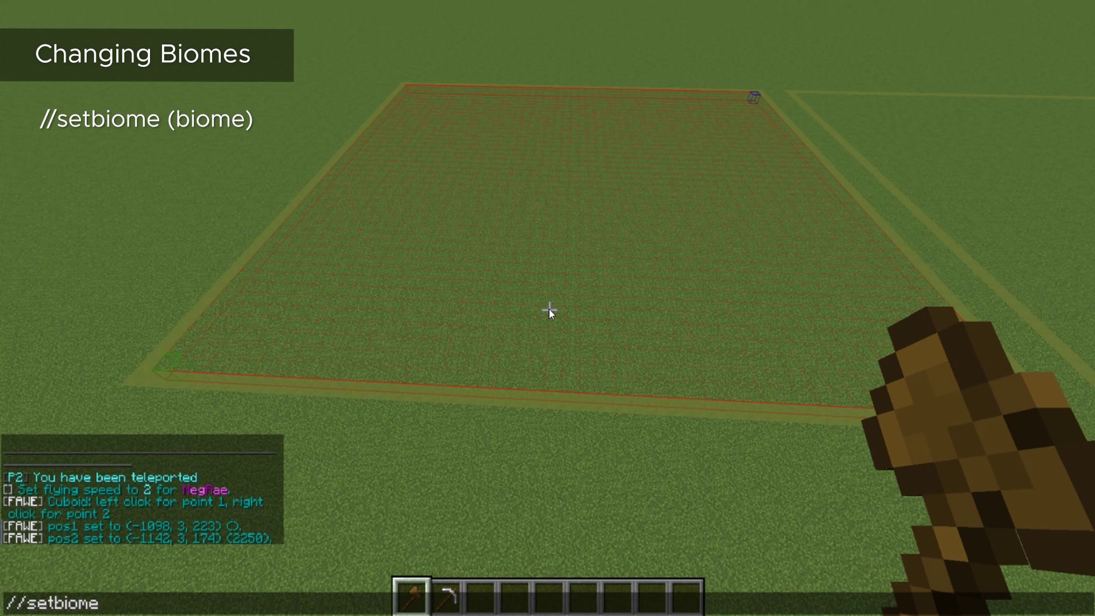
text( jungle)
key(Return)
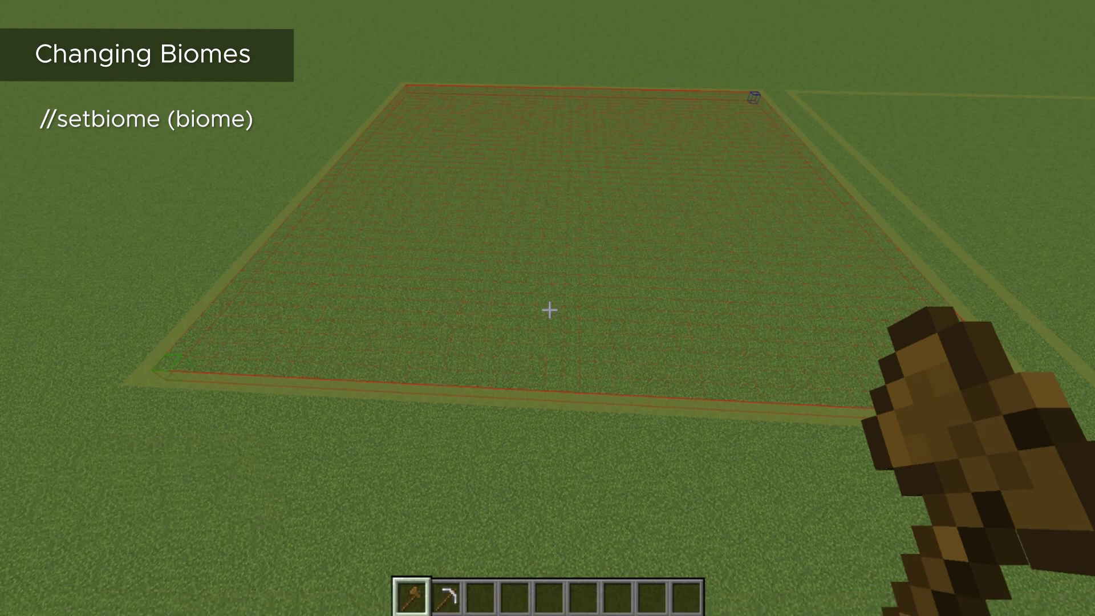
key(space)
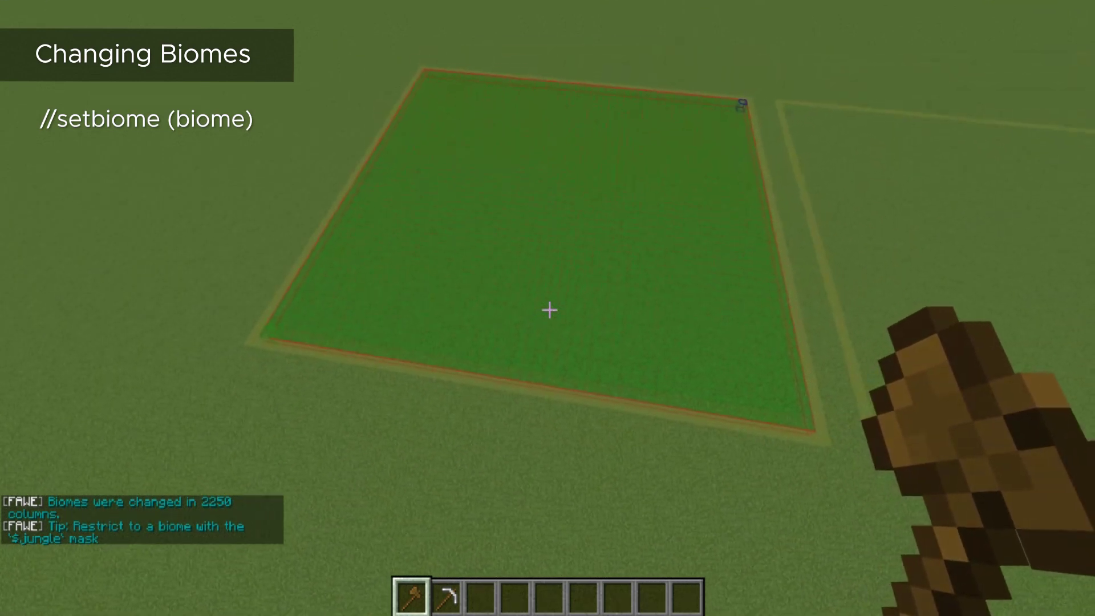
key(w)
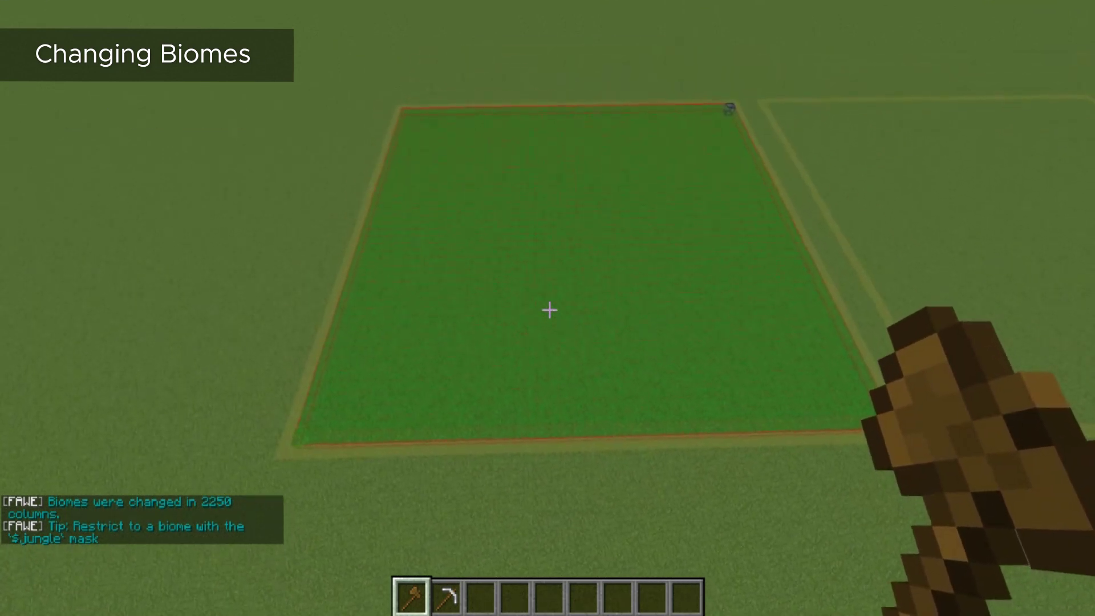
key(shift)
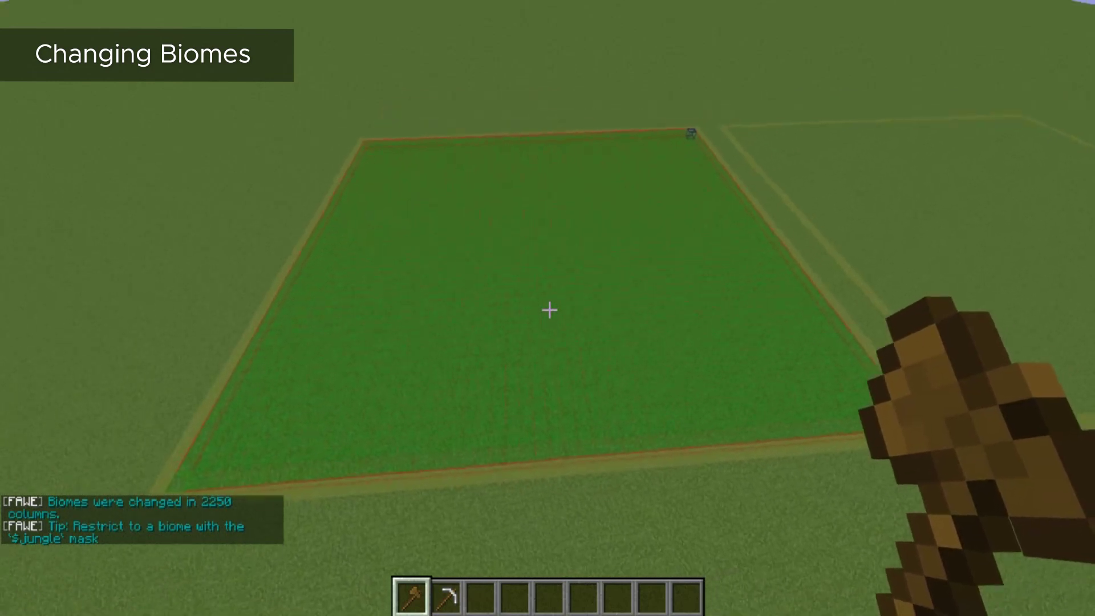
key(a)
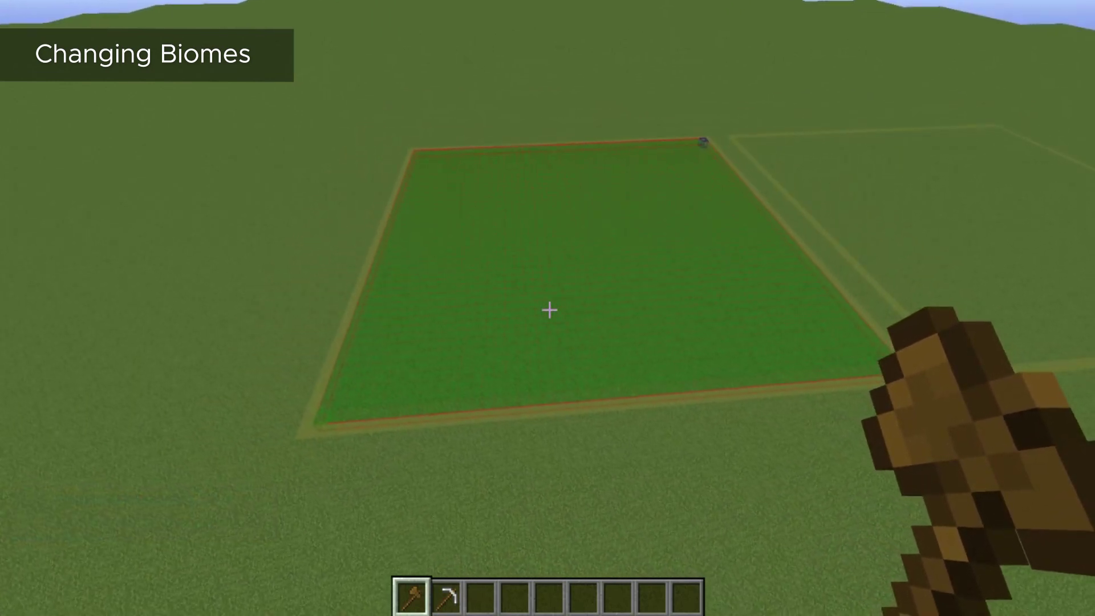
List the available biomes with //biomelist and look through the first page of entries.
key(slash)
text(//biome)
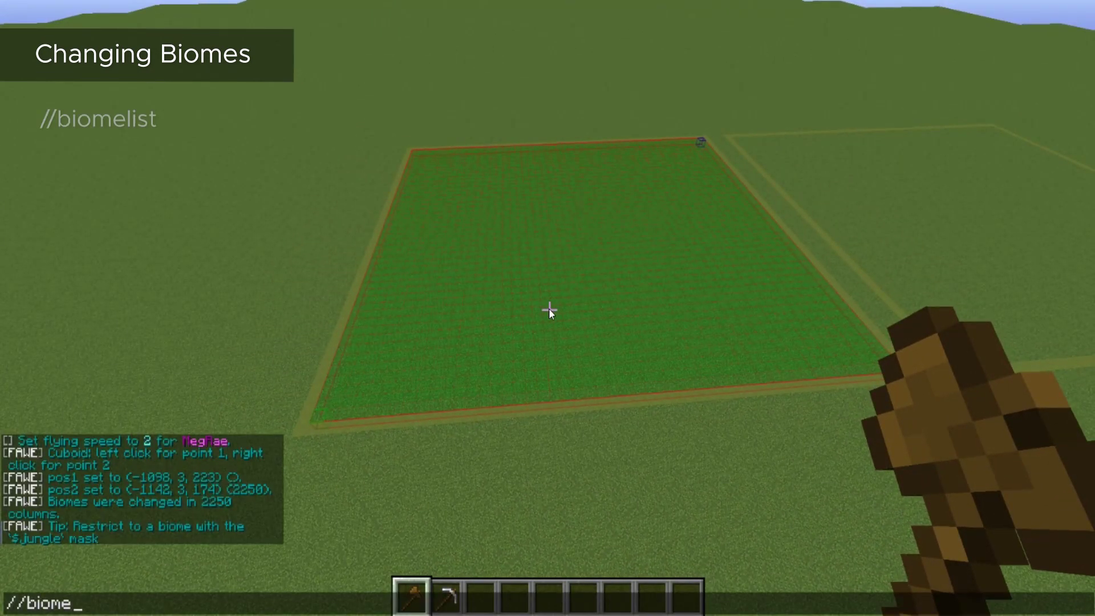
text(list)
key(Return)
key(t)
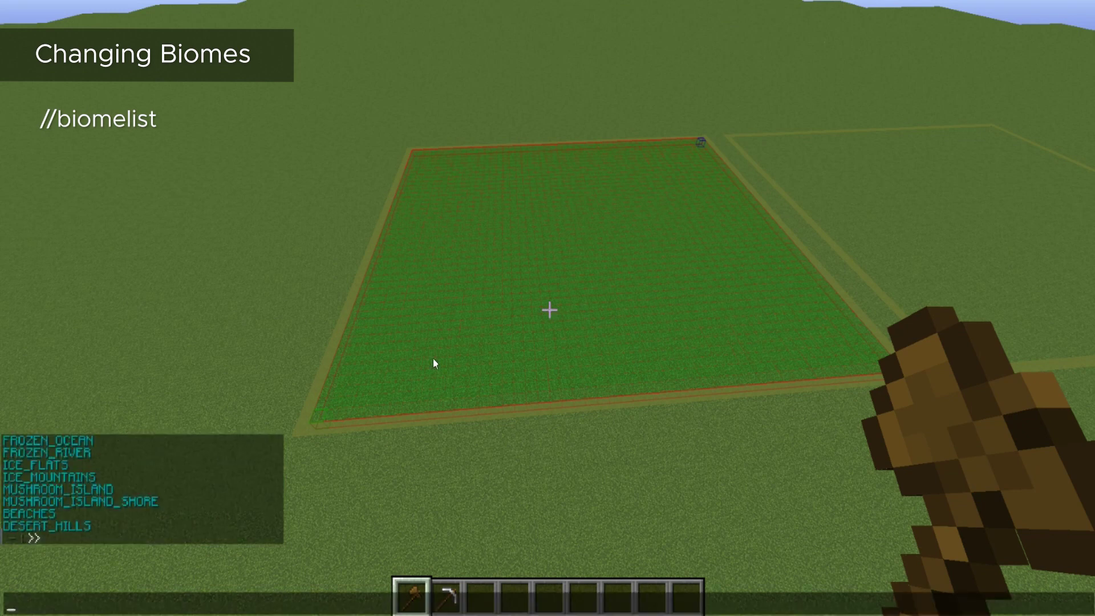
scroll(55, 458, up, 2)
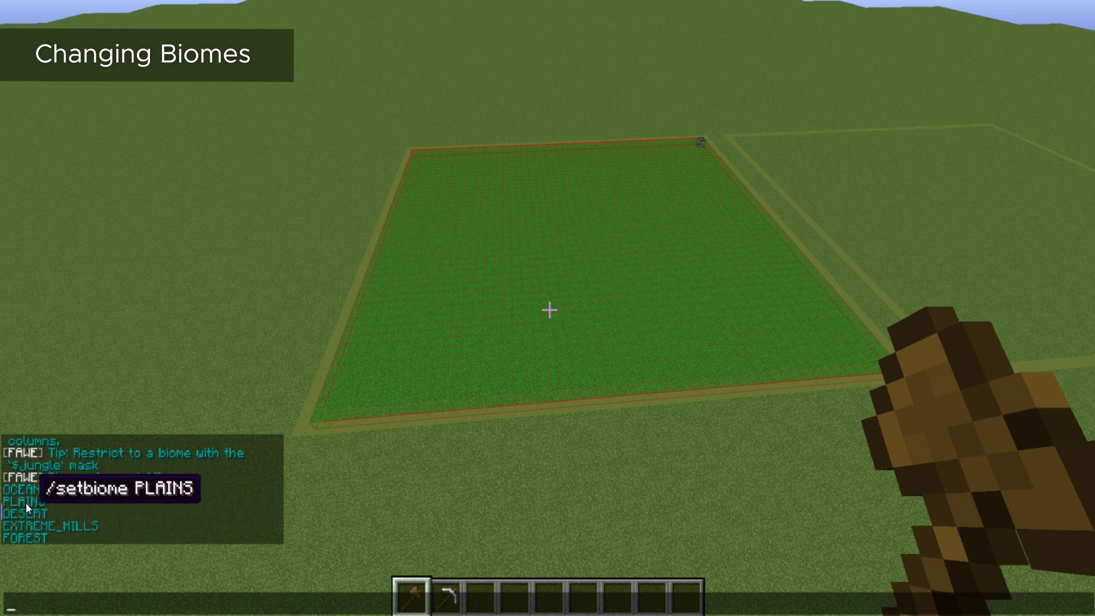
scroll(56, 497, down, 2)
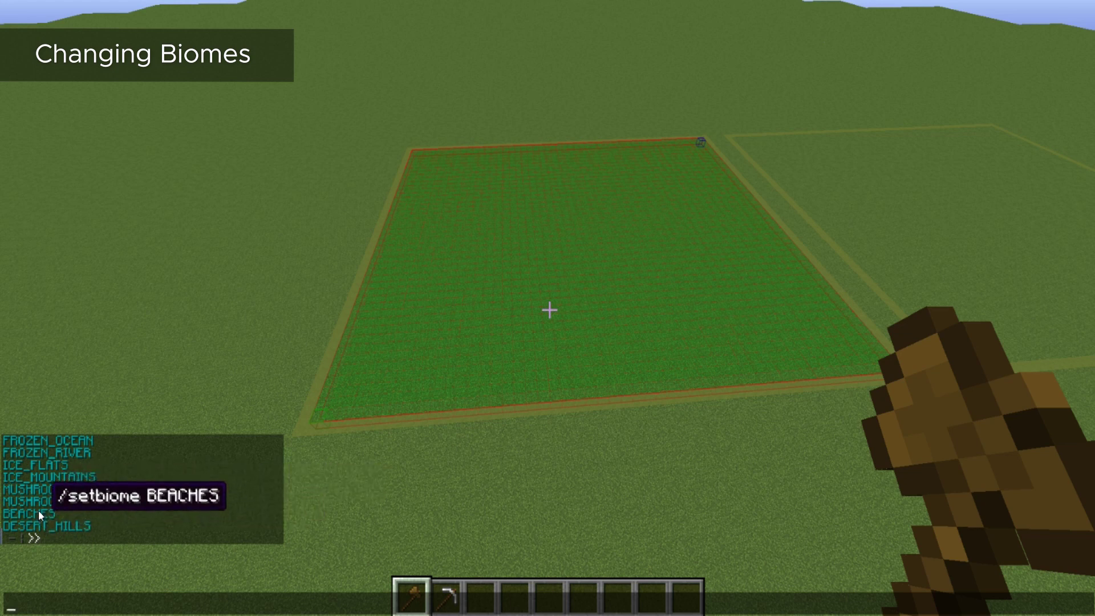
Try BEACHES and colder frozen biomes on the selected plot, applying them directly from the biome list.
click(39, 511)
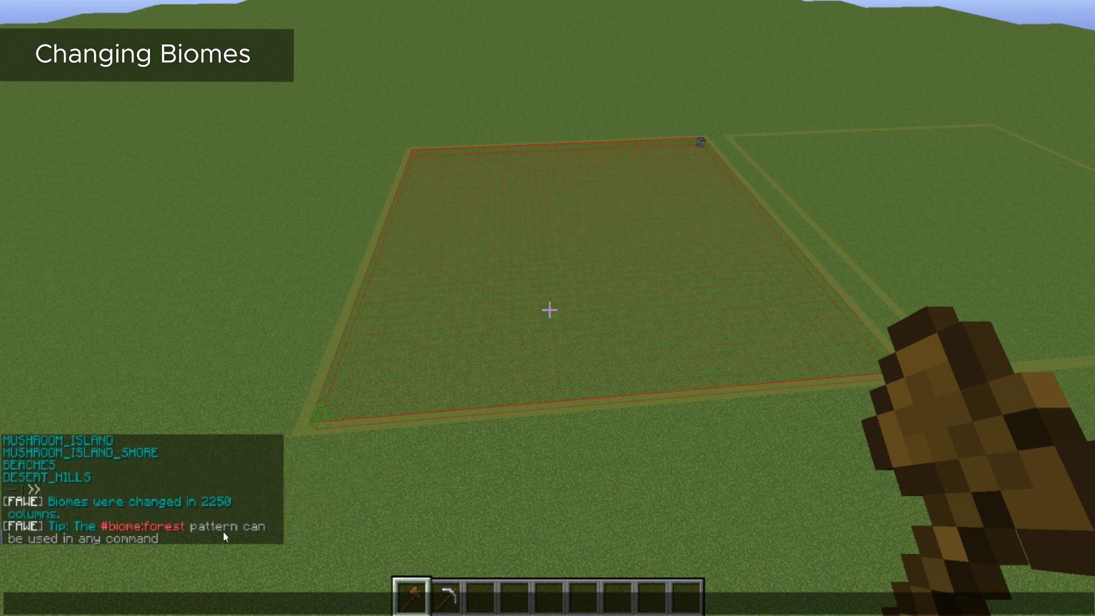
scroll(116, 501, up, 1)
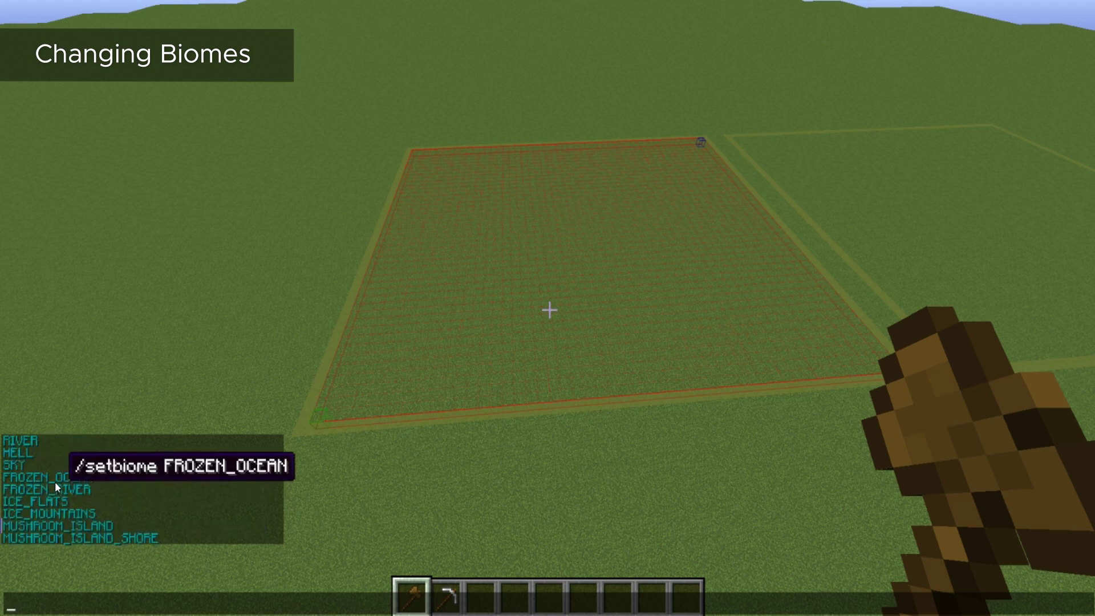
click(58, 489)
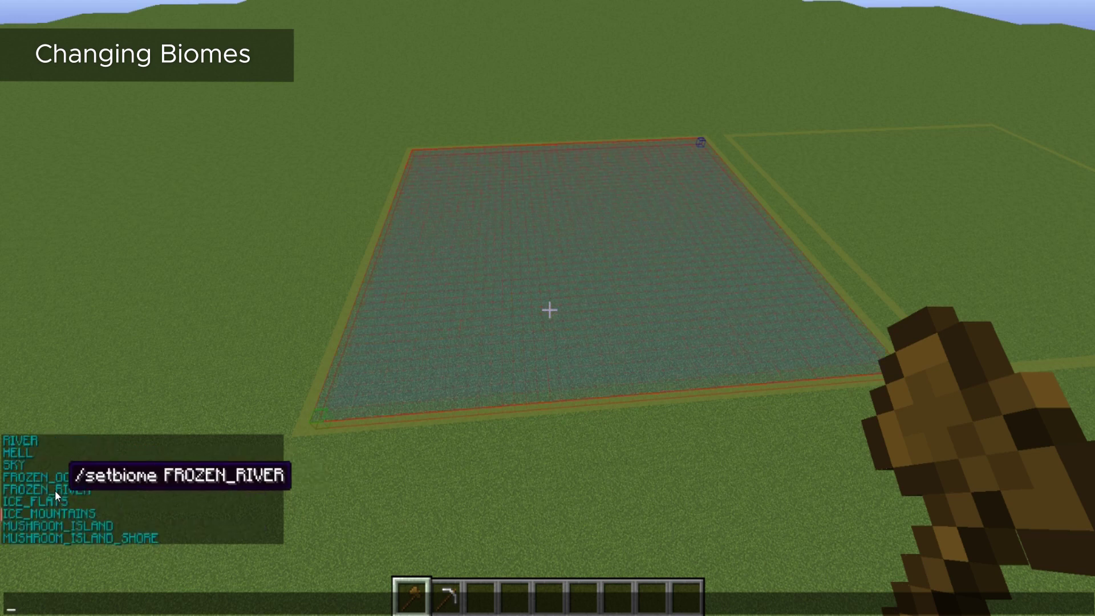
click(52, 511)
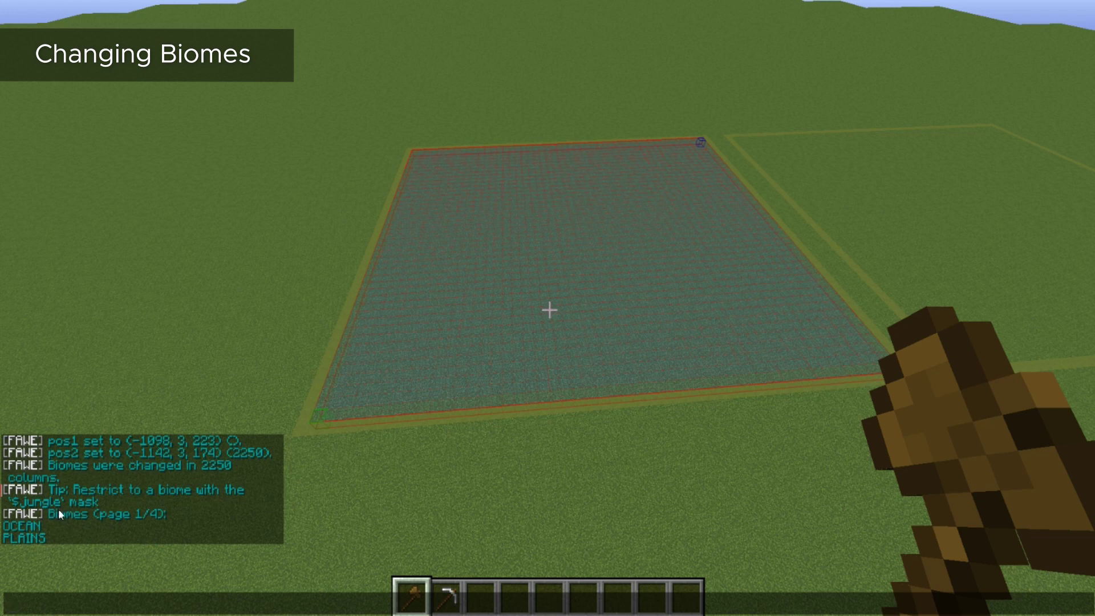
scroll(57, 511, up, 3)
key(Escape)
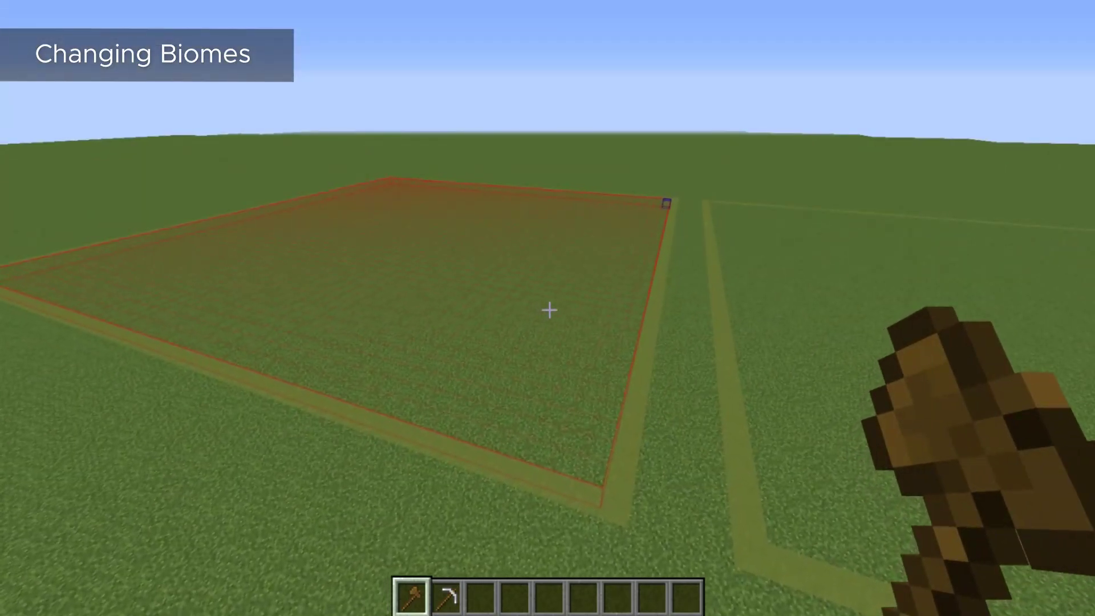
Set the first plot's biome back to jungle with //setbiome jungle.
key(slash)
text(/)
text(setbiome jungle)
key(Return)
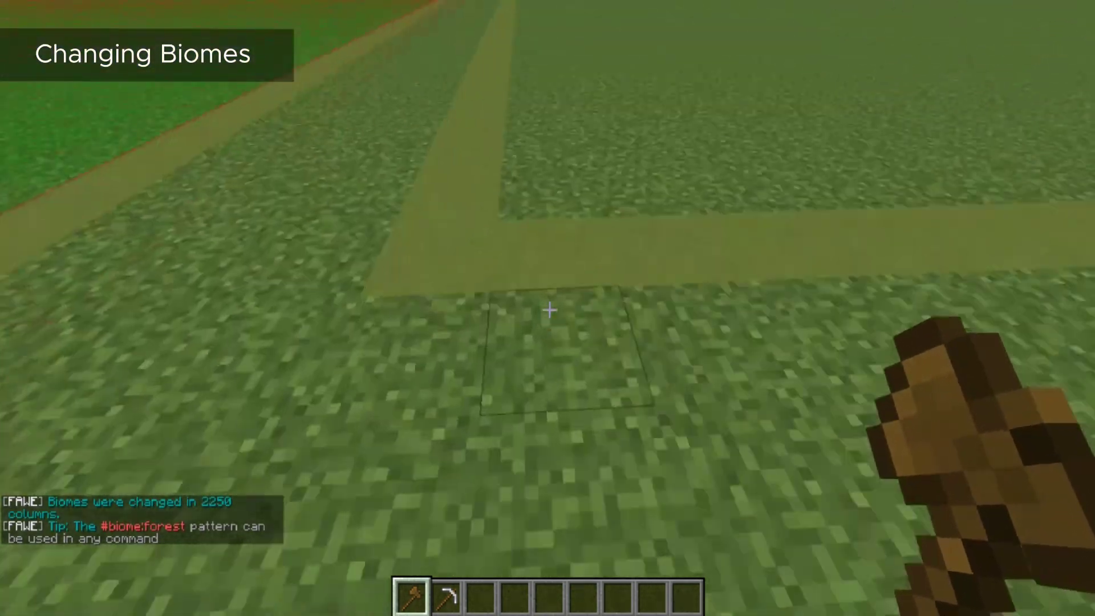
Clear the region selection with //sel after marking a new first position beside the second plot.
click(550, 310)
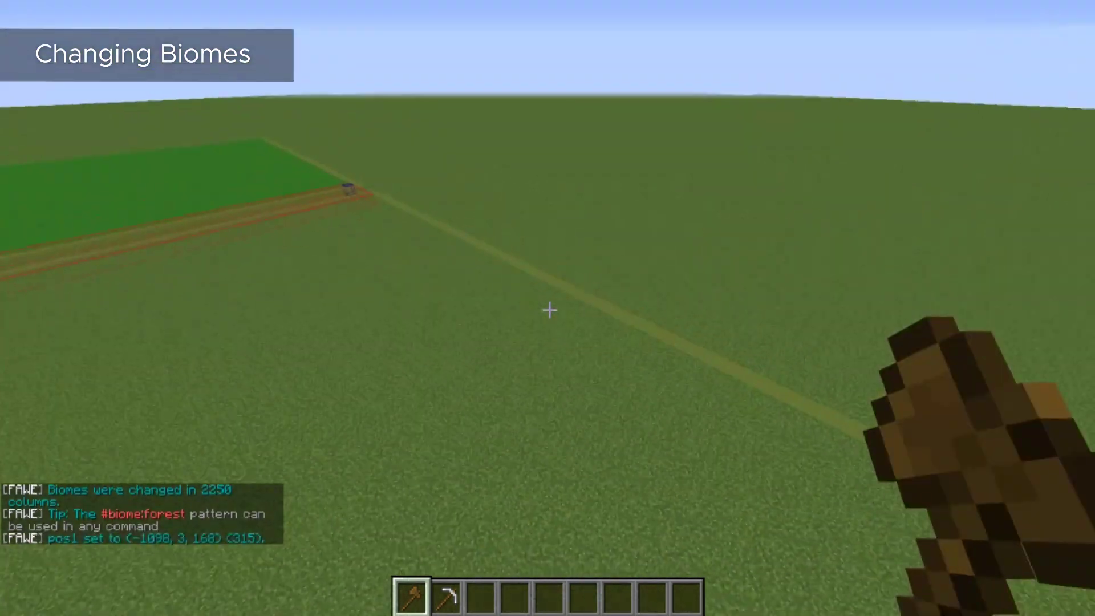
key(slash)
text(/sel)
key(Return)
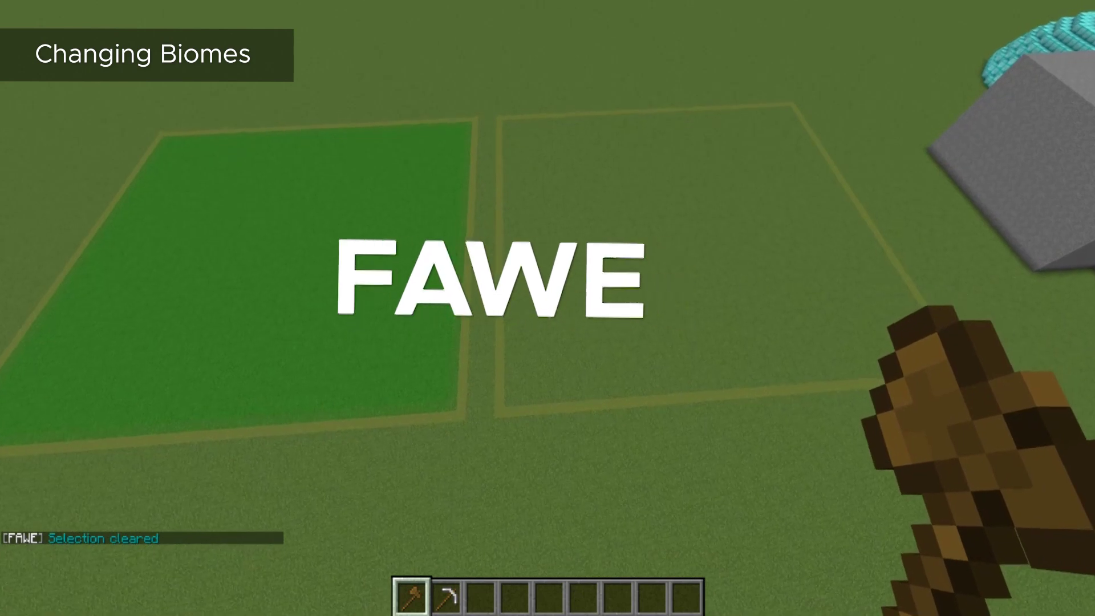
Bind a sphere brush with the $jungle biome pattern to the iron pickaxe.
key(2)
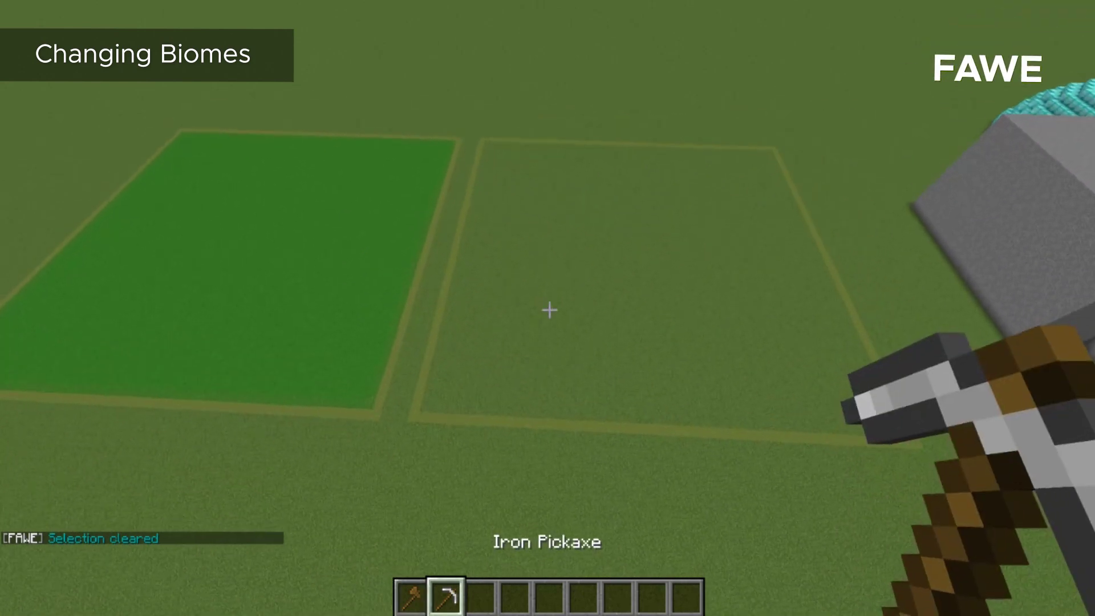
text(/br sphere $jungle)
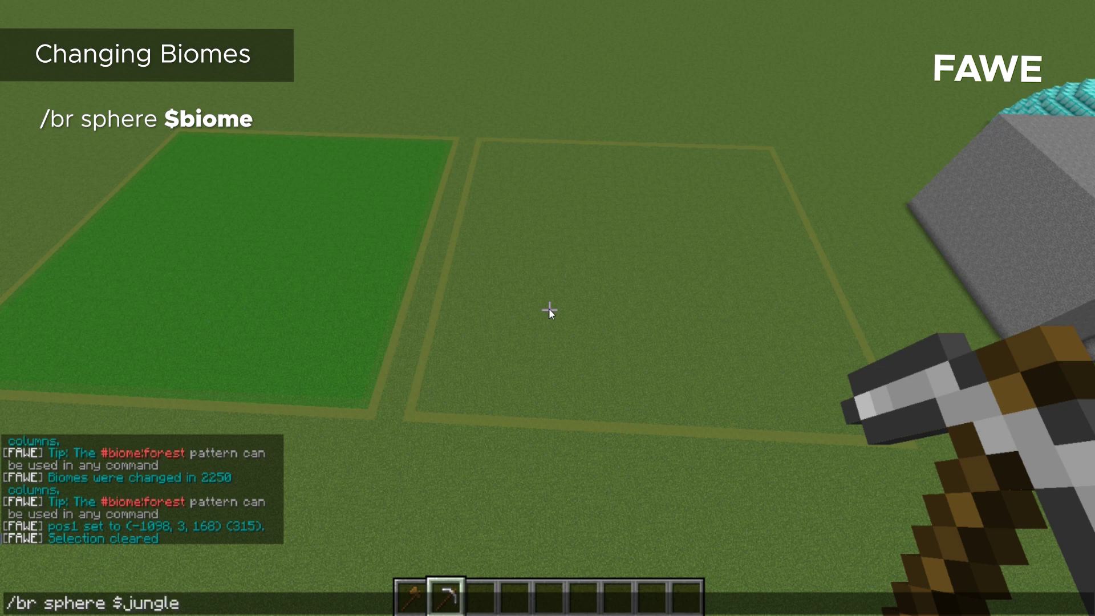
key(Return)
Paint several small jungle biome spots inside the second outlined plot with the sphere brush.
right_click(549, 310)
right_click(549, 311)
right_click(549, 309)
right_click(549, 310)
right_click(549, 310)
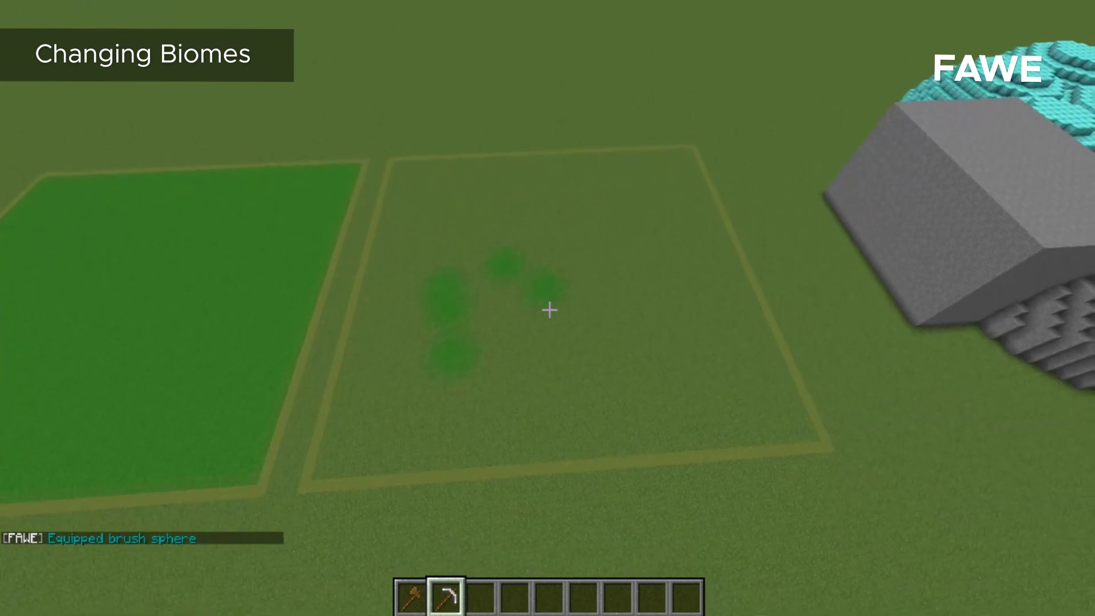
Set the sphere brush size to 10.
key(slash)
text(si)
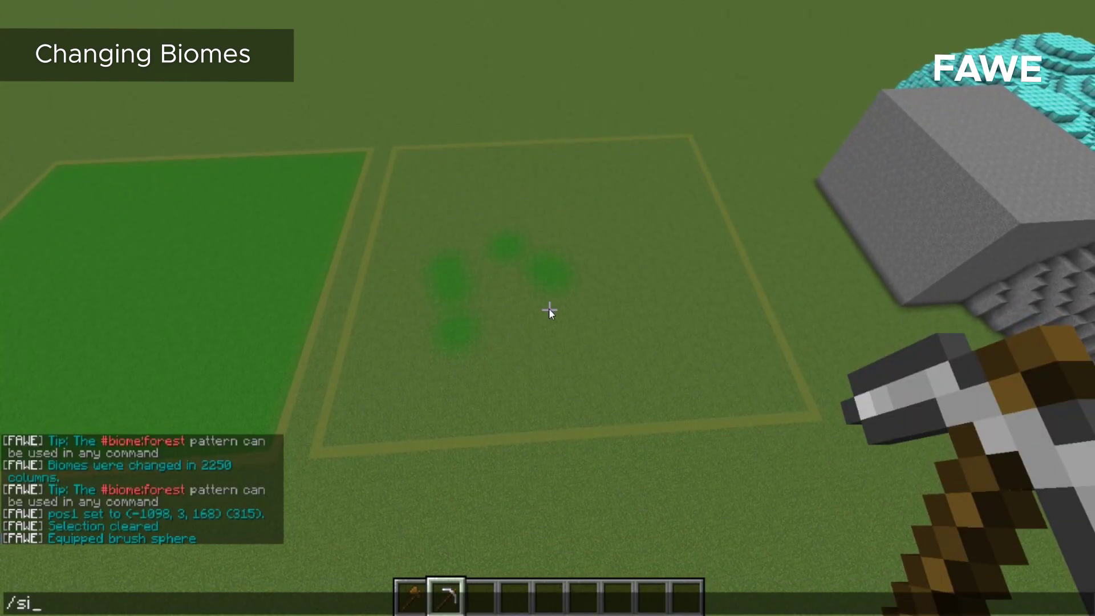
text(ez 10)
key(Return)
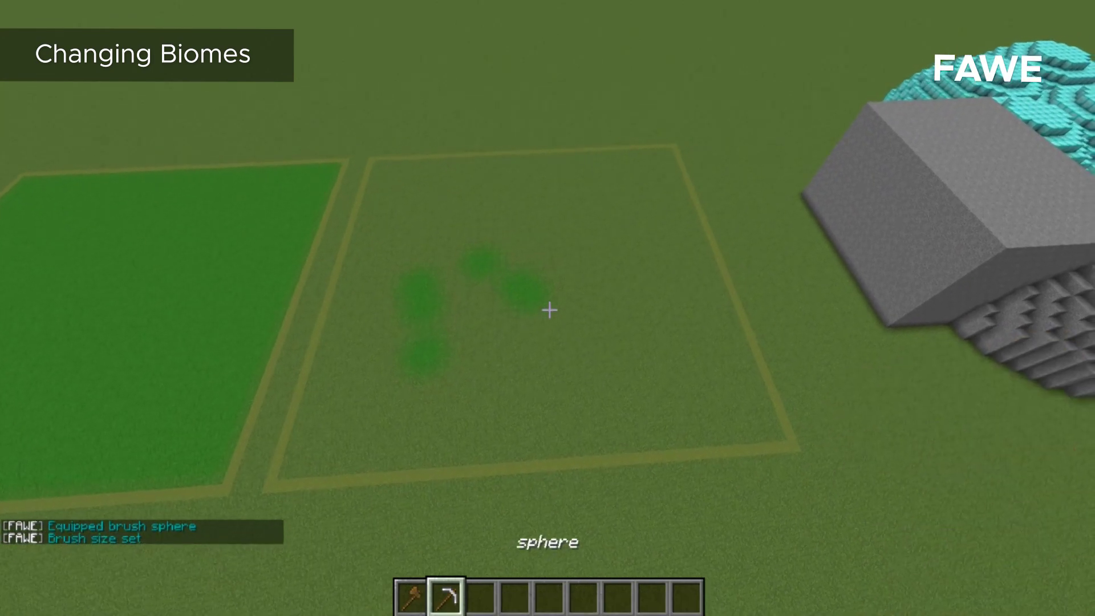
Paint most of the second outlined plot with the jungle biome using large overlapping brush strokes.
right_click(550, 309)
right_click(549, 310)
right_click(549, 309)
right_click(549, 309)
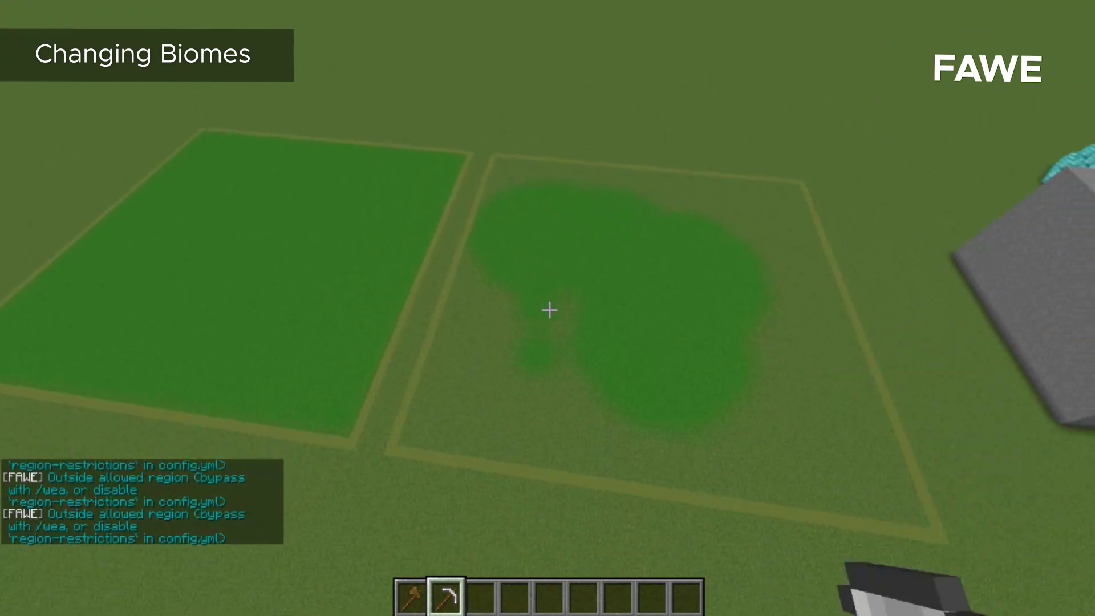
right_click(549, 310)
right_click(549, 310)
right_click(549, 310)
right_click(549, 310)
right_click(549, 310)
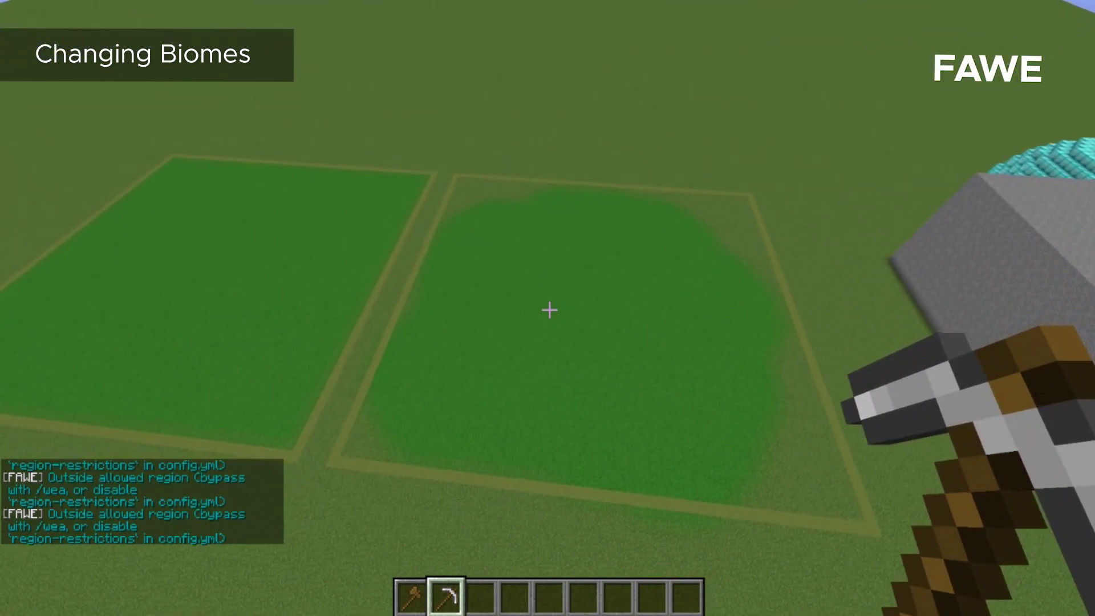
Bring up the biome list again with /biomelist and look for biome names to use in a brush pattern.
key(slash)
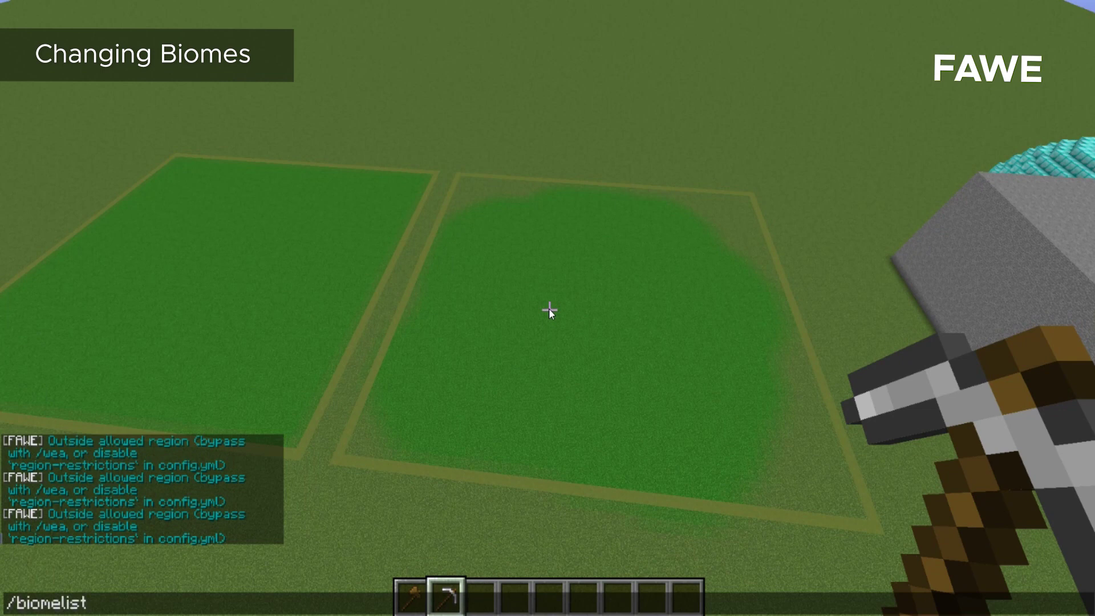
key(Return)
key(t)
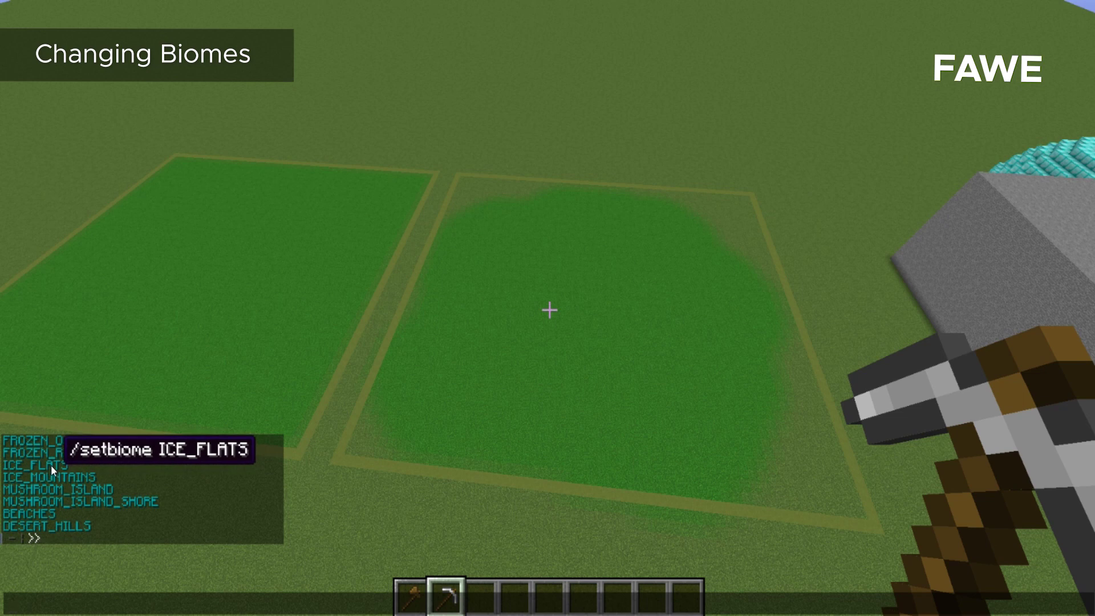
scroll(127, 492, up, 1)
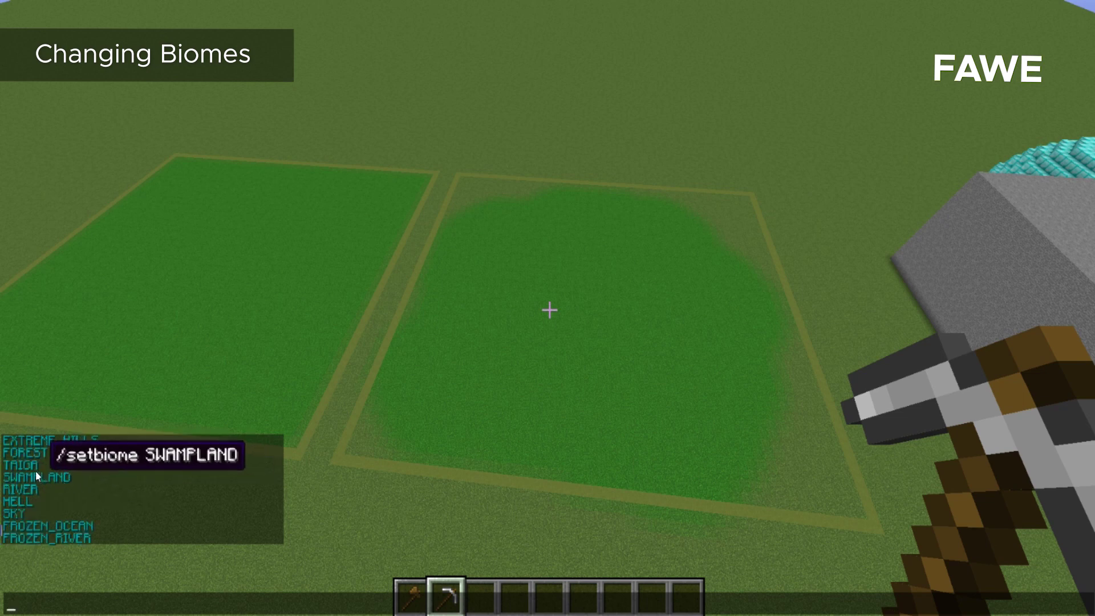
key(Escape)
Set the brush material to $ice_flats,$taiga and paint two overlapping patches of the mixed biomes on the second plot.
key(slash)
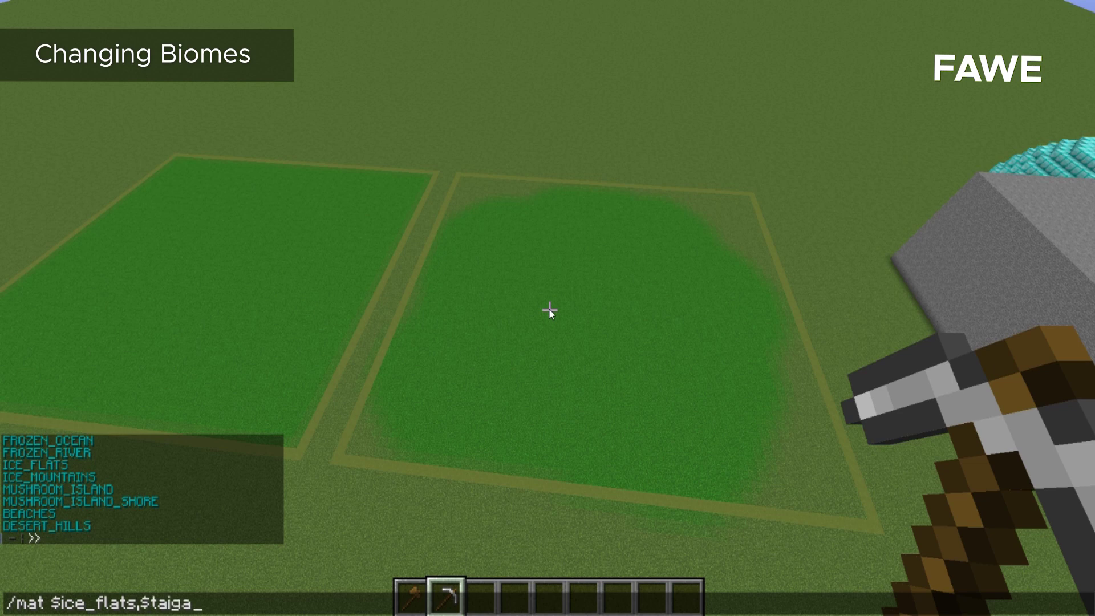
key(Return)
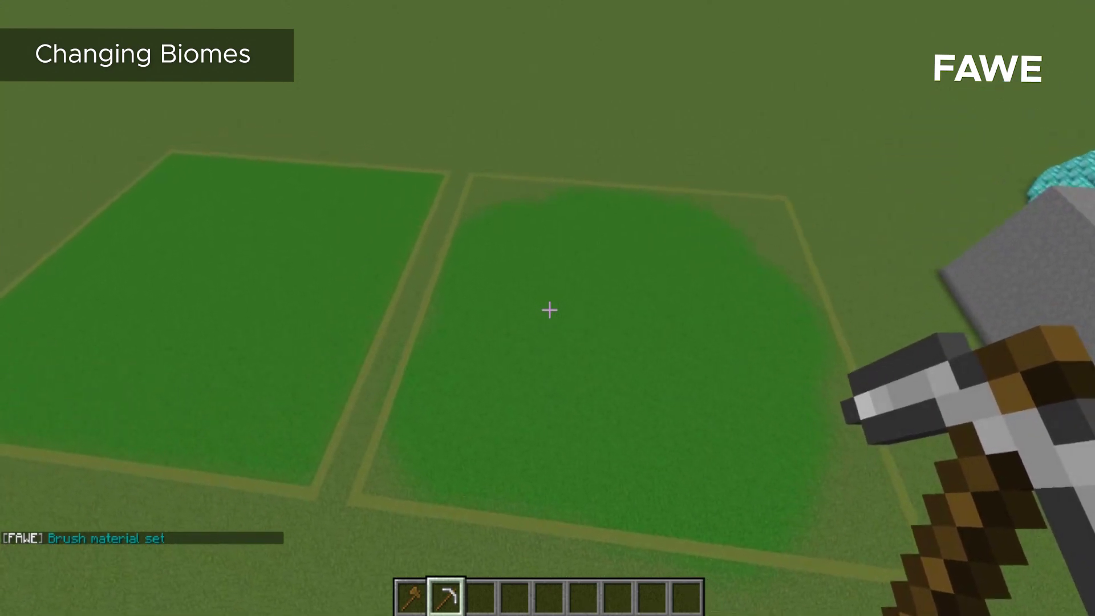
right_click(549, 309)
right_click(549, 309)
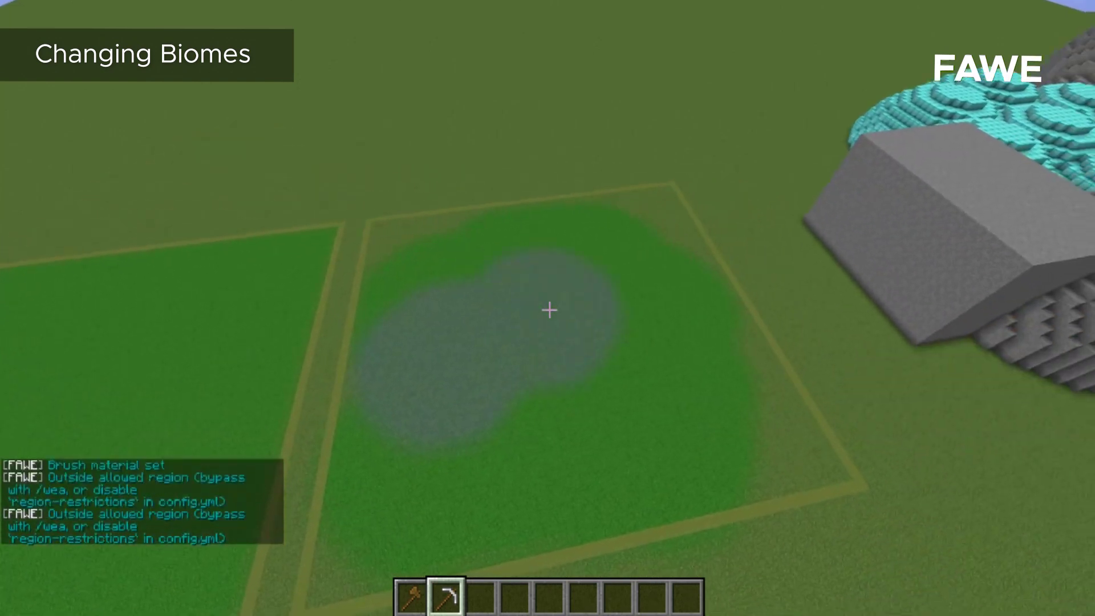
Extend the $ice_flats,$taiga biome mix across more of the second outlined plot.
key(w)
right_click(549, 310)
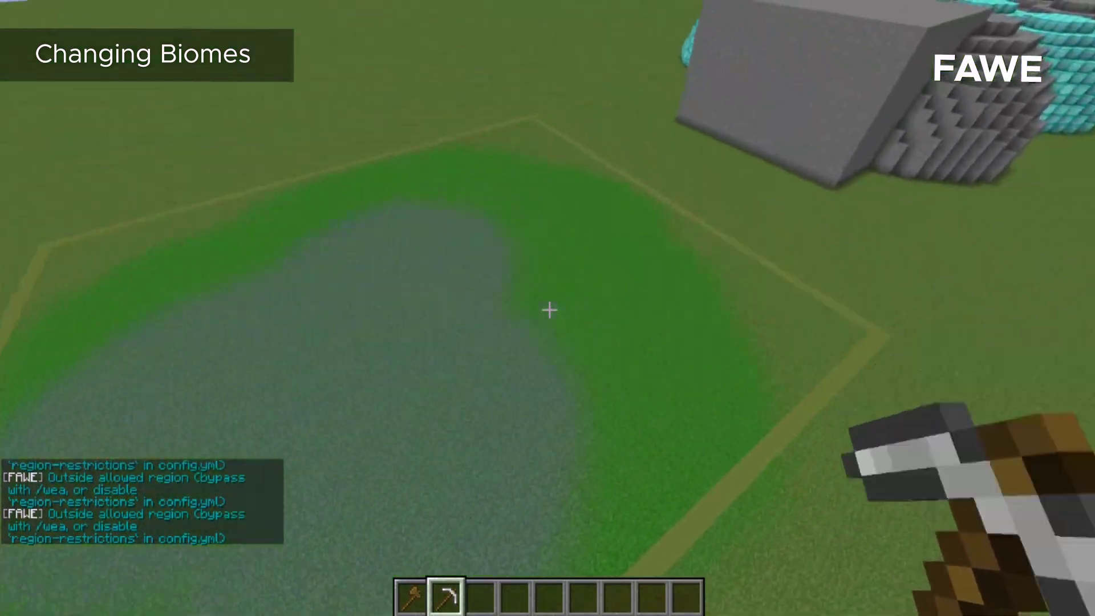
Set the brush material to a mix of the ice_flats, taiga and jungle biomes.
key(t)
key(Up)
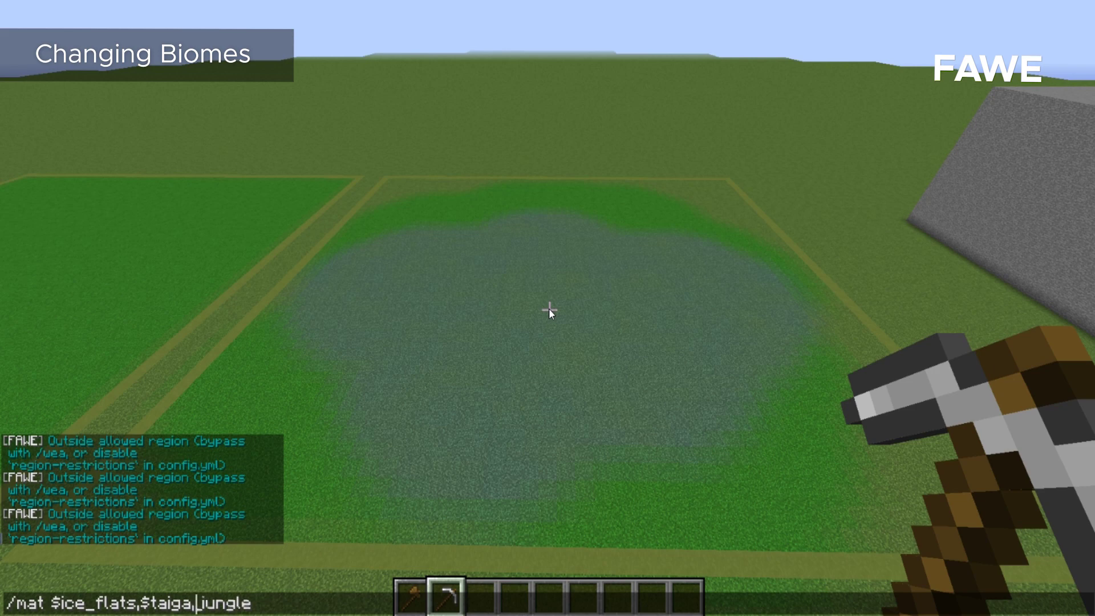
key(Return)
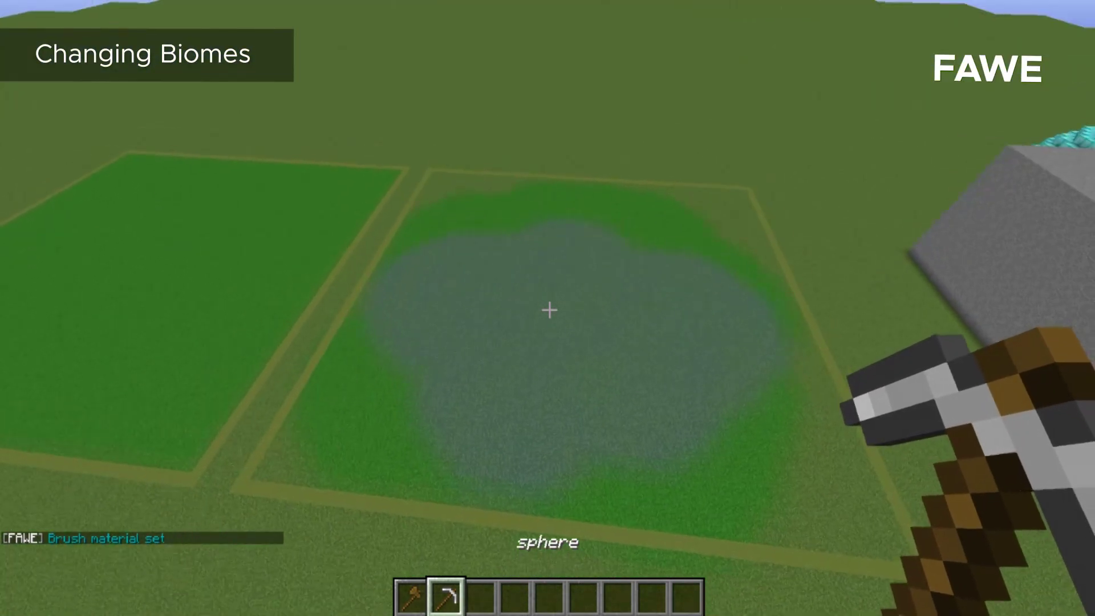
Paint the whole second plot with the three-biome mix using overlapping brush strokes out to its edges.
right_click(550, 309)
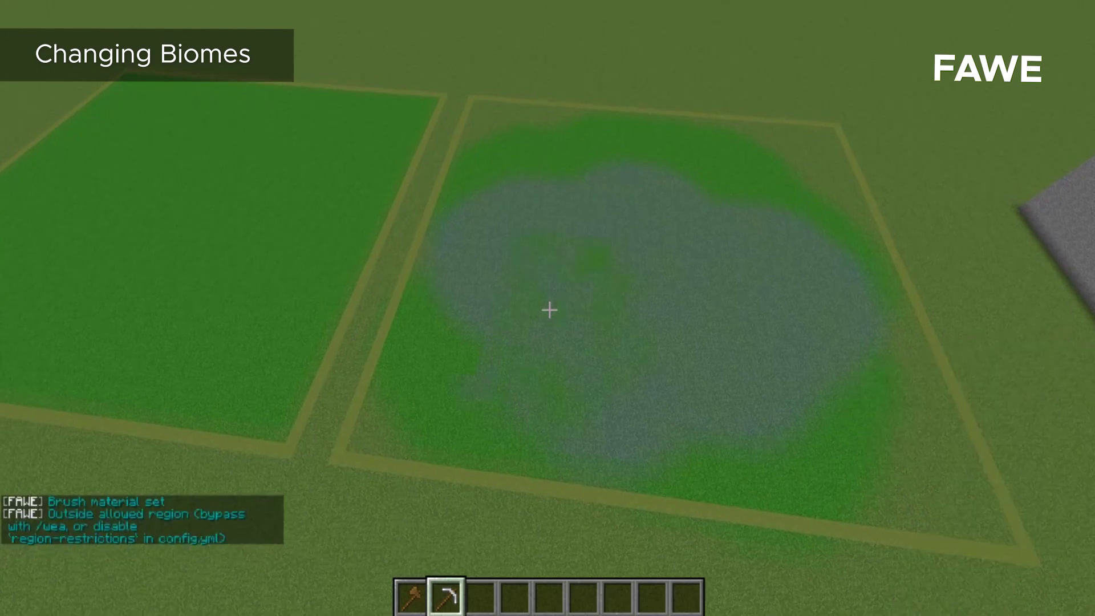
right_click(550, 309)
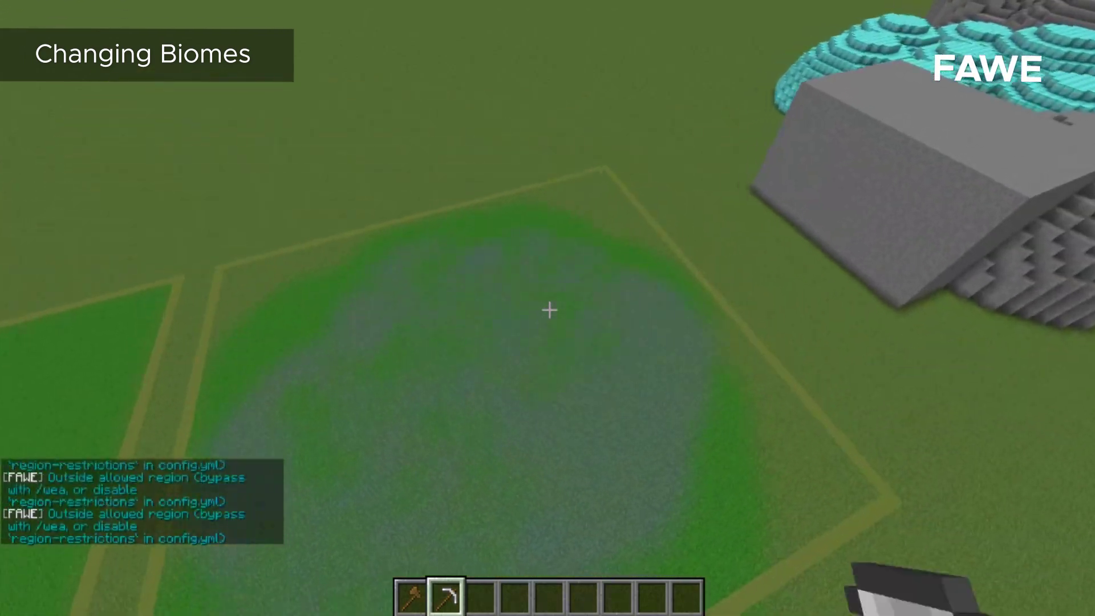
right_click(549, 310)
right_click(550, 310)
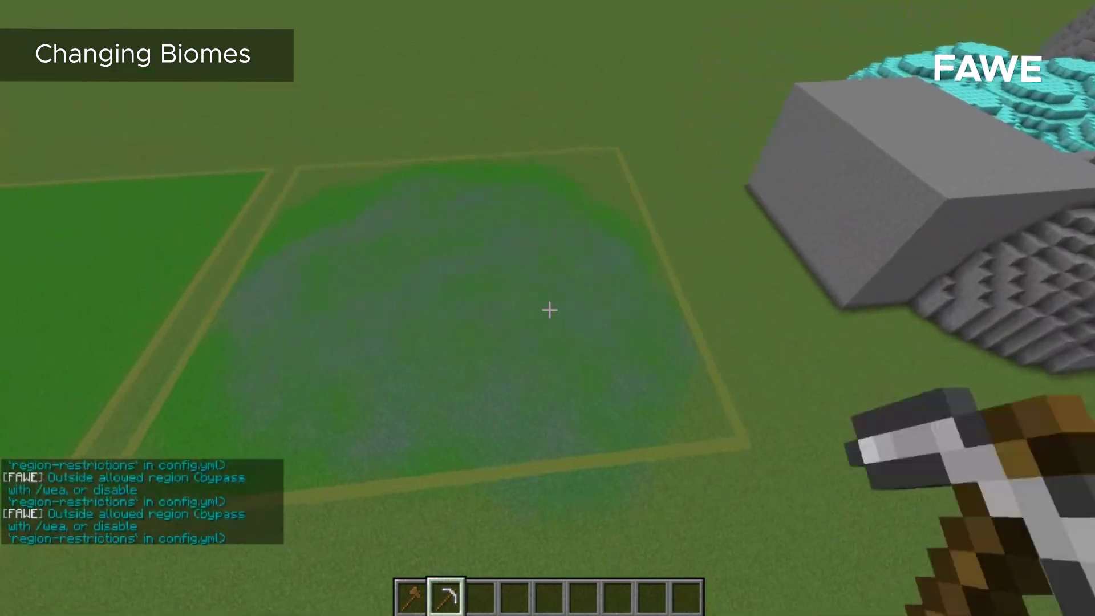
right_click(549, 310)
right_click(549, 310)
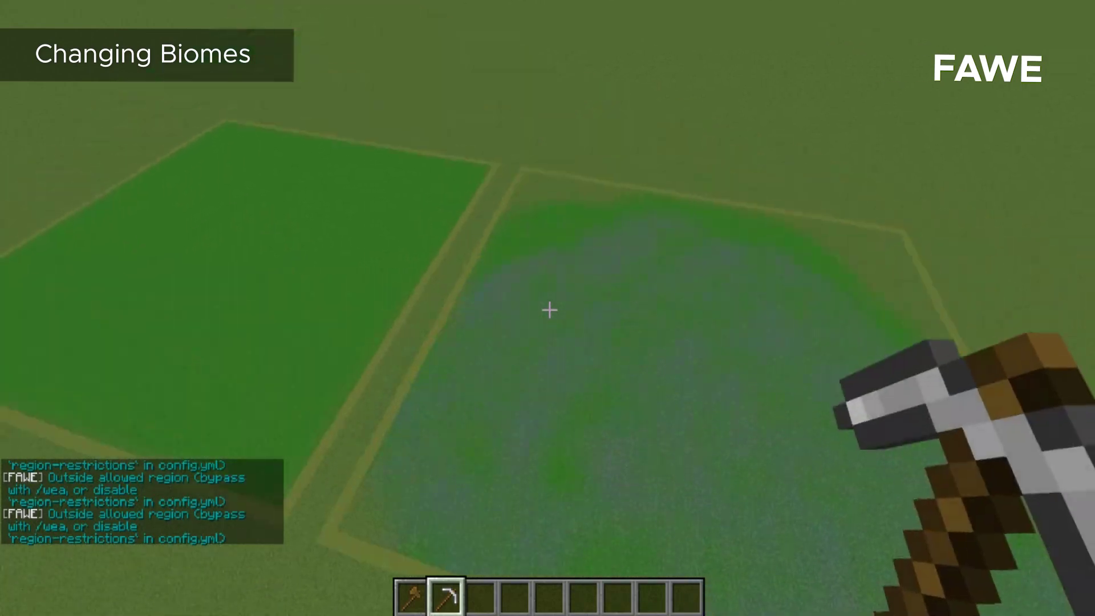
right_click(549, 310)
right_click(550, 310)
key(s)
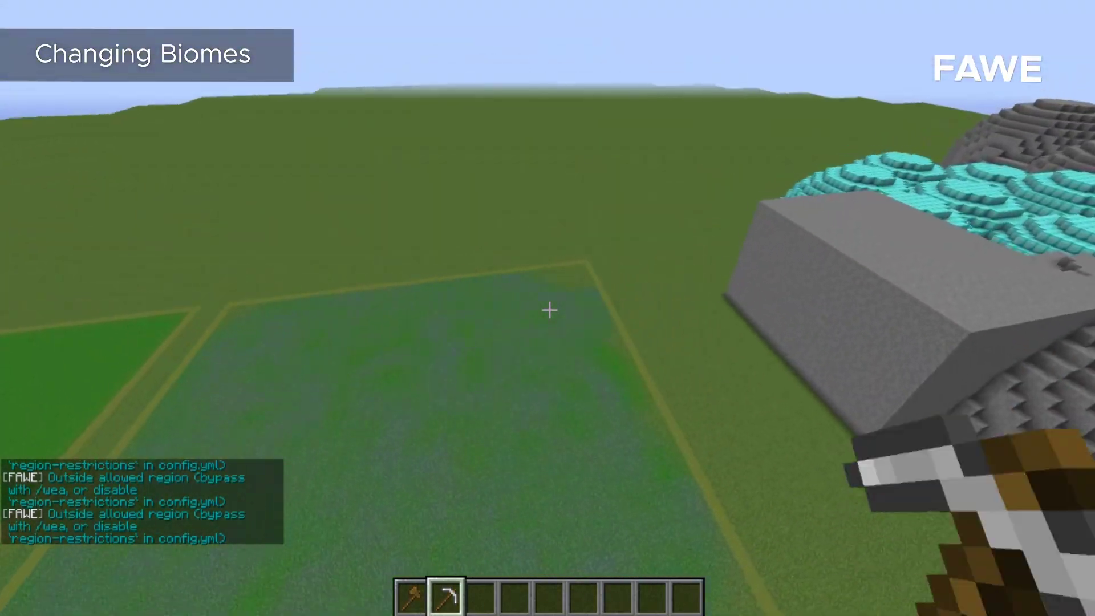
key(a)
key(space)
key(d)
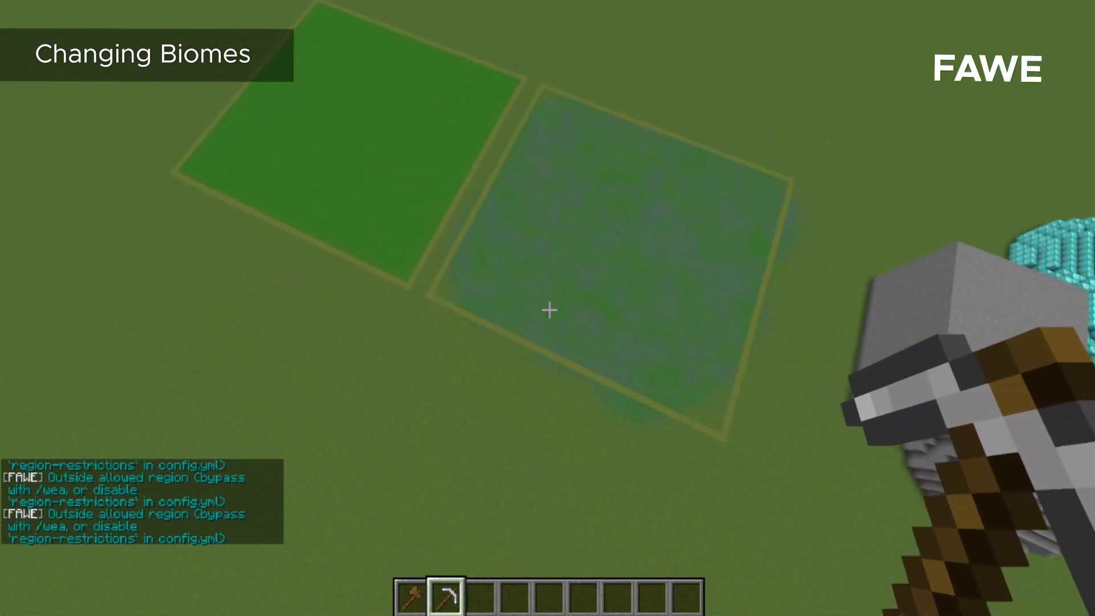
Set the brush material to 20%$ice_flats,80%$jungle and repaint the second plot with the weighted biome mix.
key(shift)
right_click(550, 311)
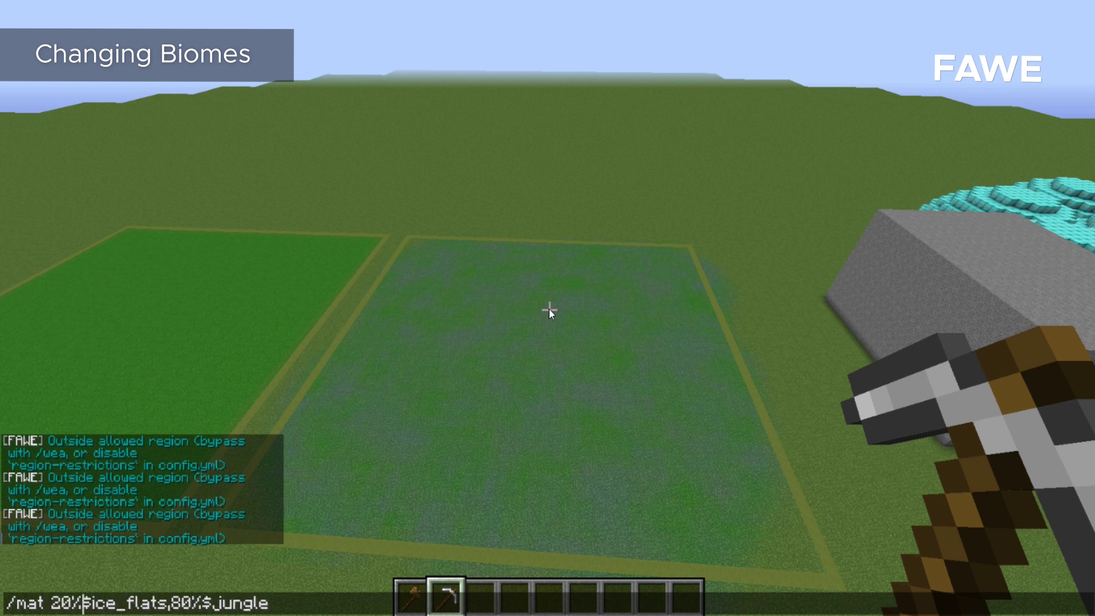
key(Return)
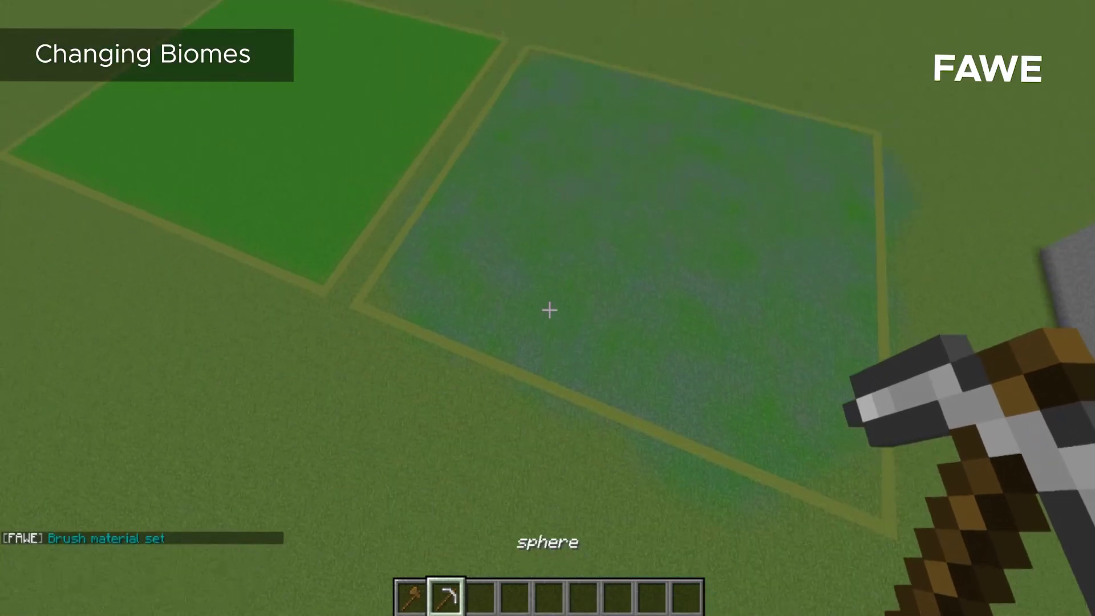
right_click(549, 310)
right_click(549, 310)
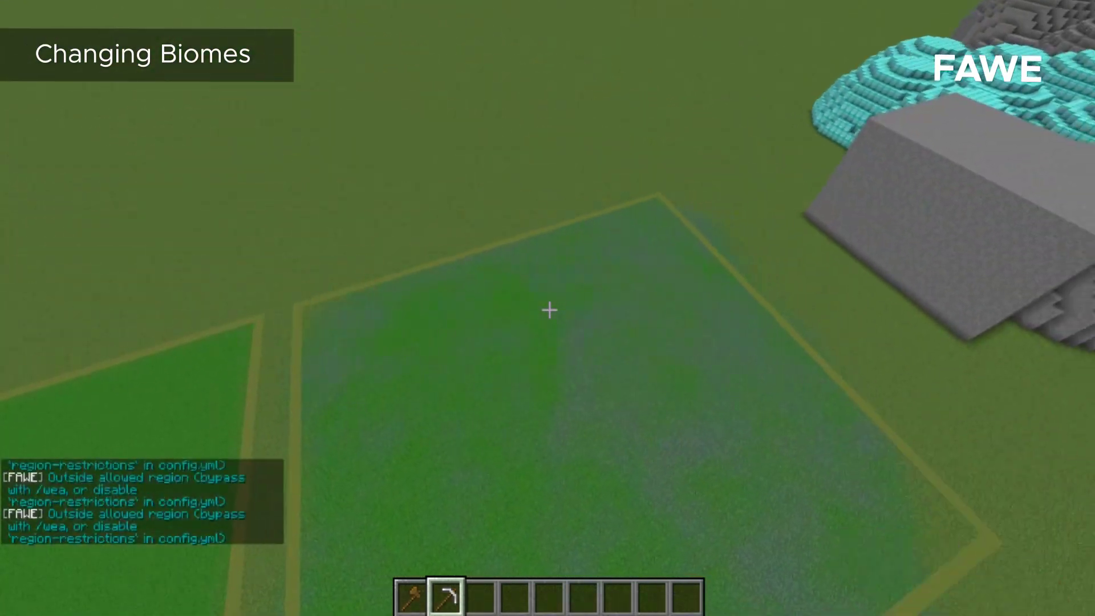
right_click(549, 310)
right_click(549, 310)
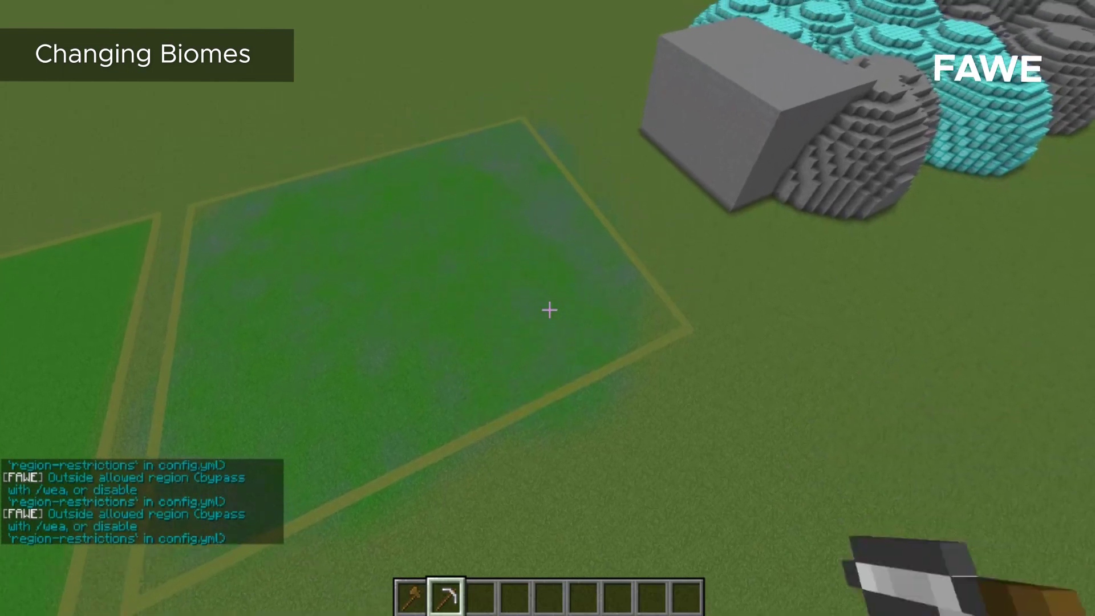
right_click(550, 310)
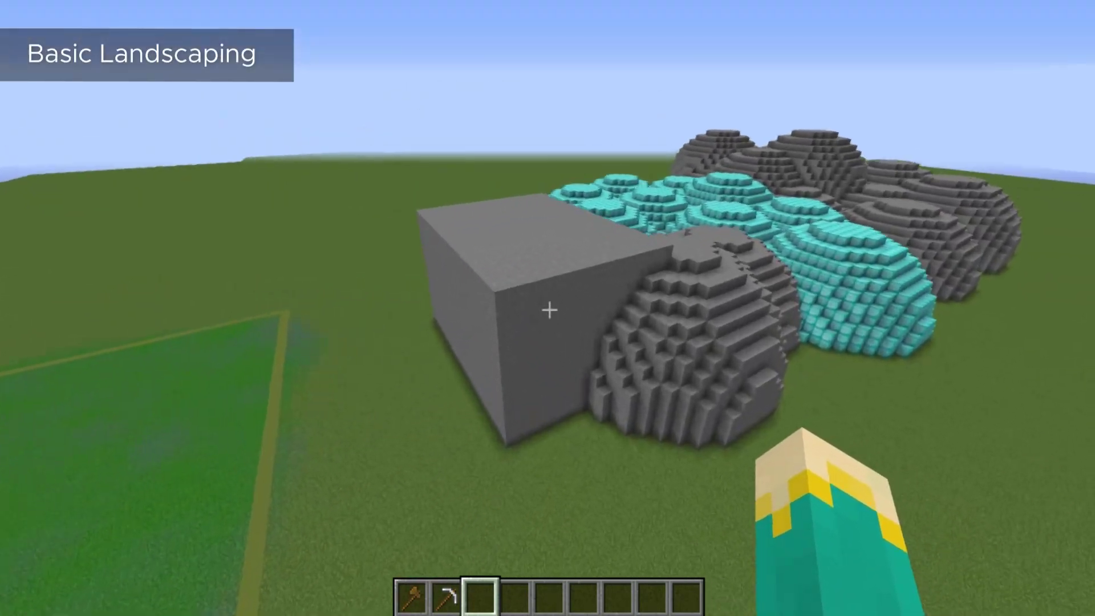
Set the first selection position with //1 on low ground in front of the grey stone block.
key(w)
key(shift)
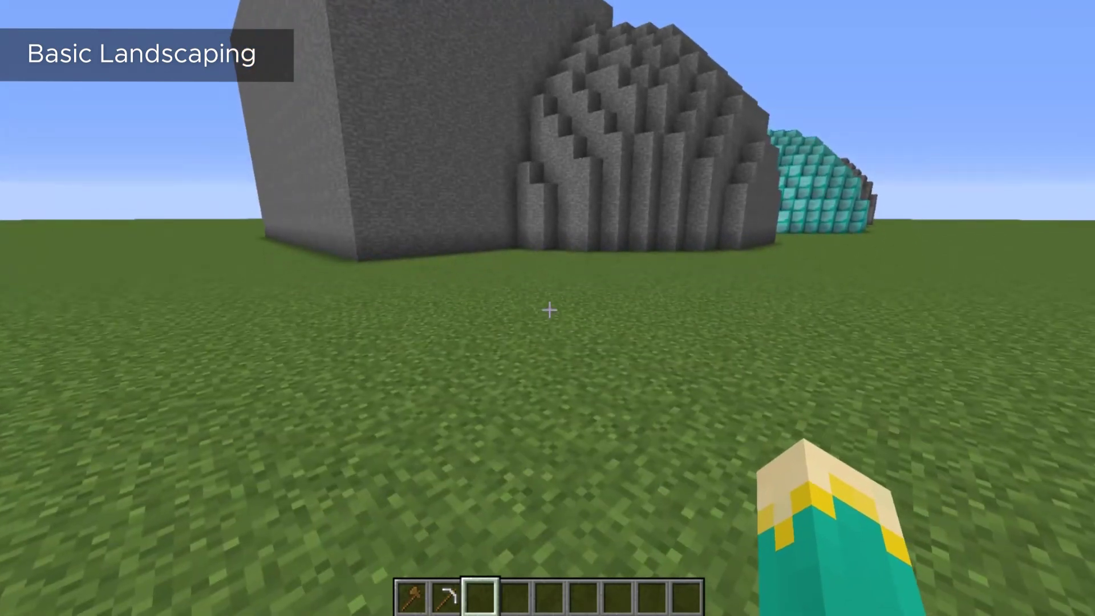
key(w)
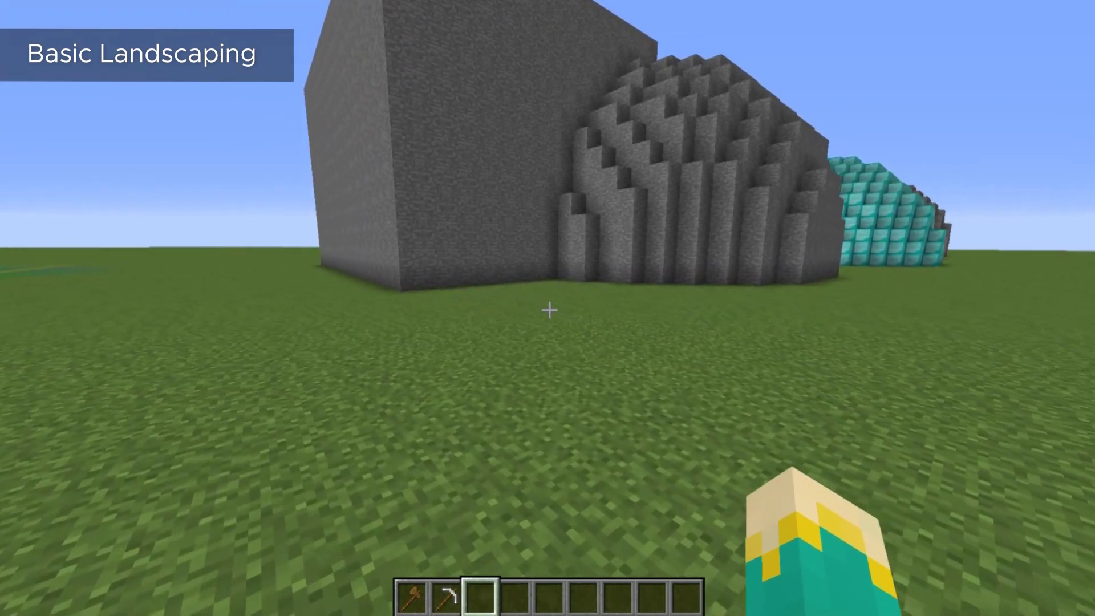
text(wt//1)
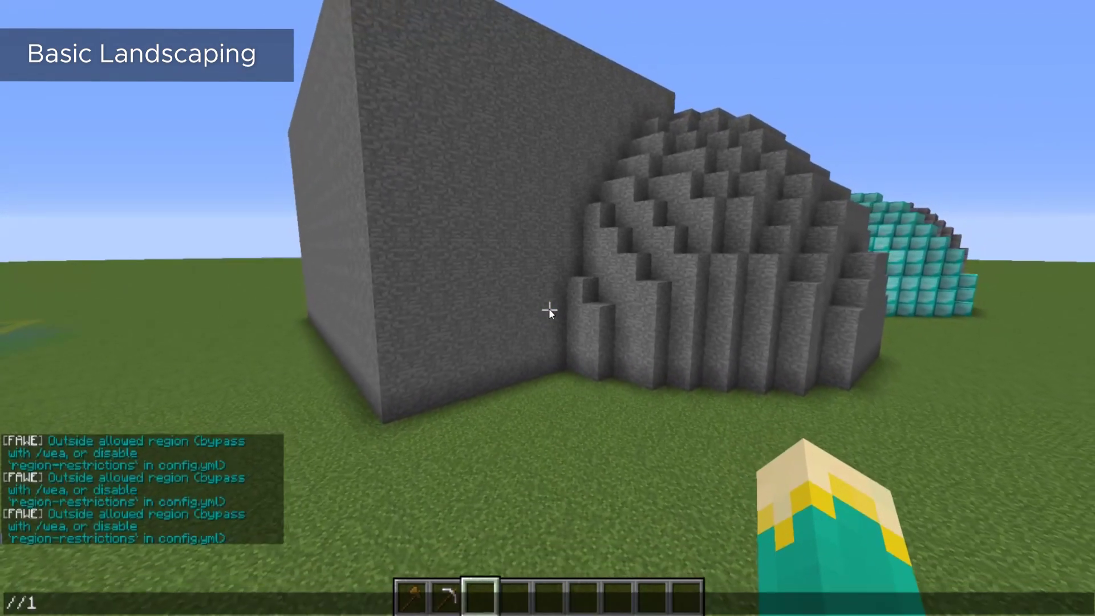
key(Return)
Set the second selection position with //2 high above the far side of the stone domes, enclosing the terrain shapes.
key(space)
key(w)
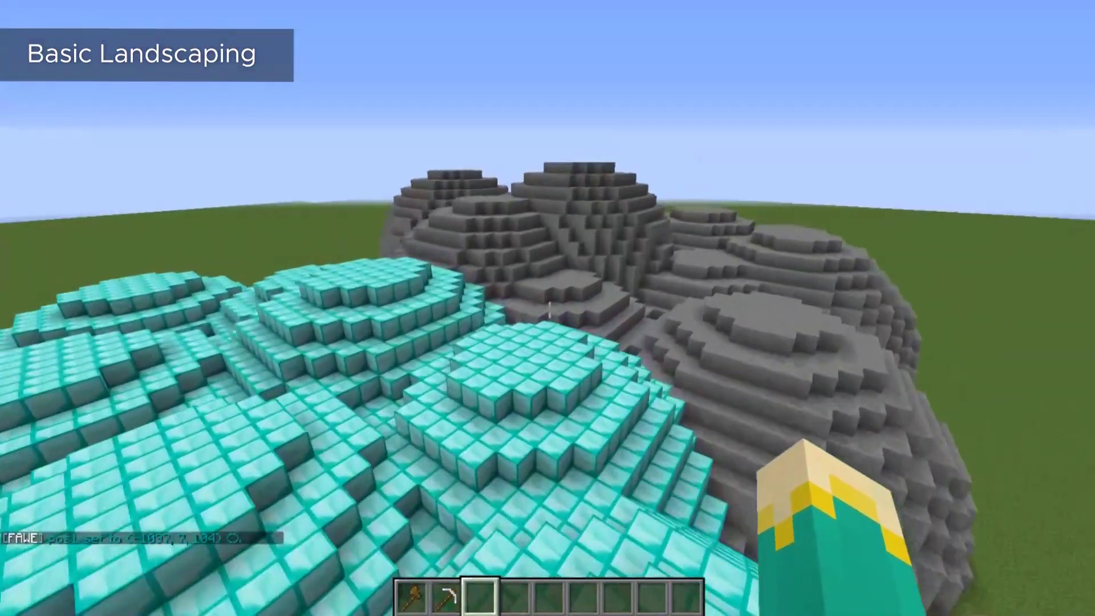
key(space)
key(w)
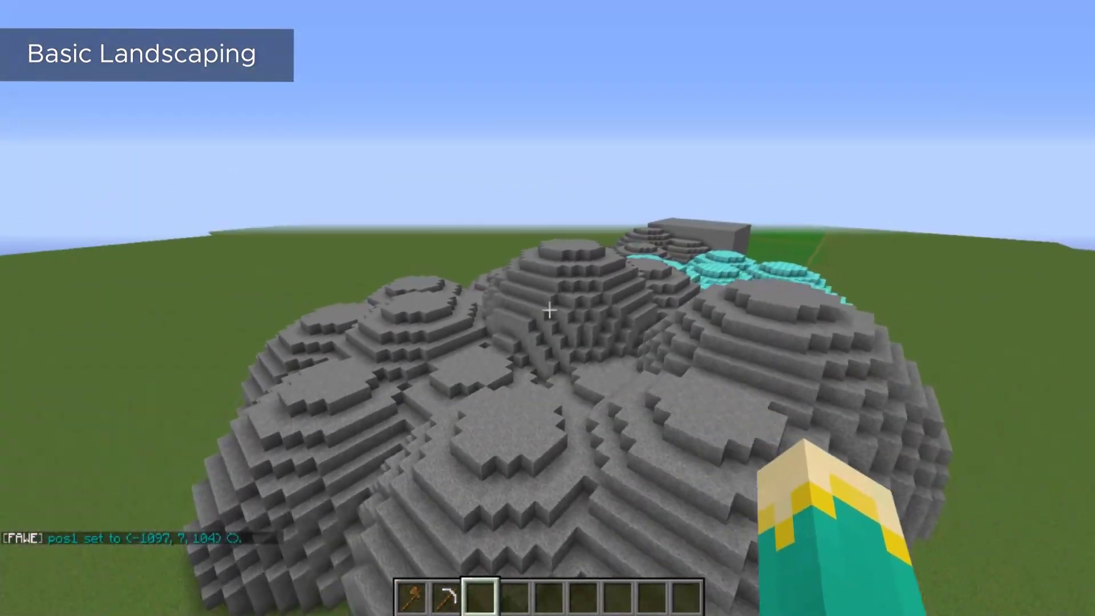
text(t//2)
key(Return)
Examine from several sides how the selection box encloses the stone block, stone domes and diamond domes.
key(w)
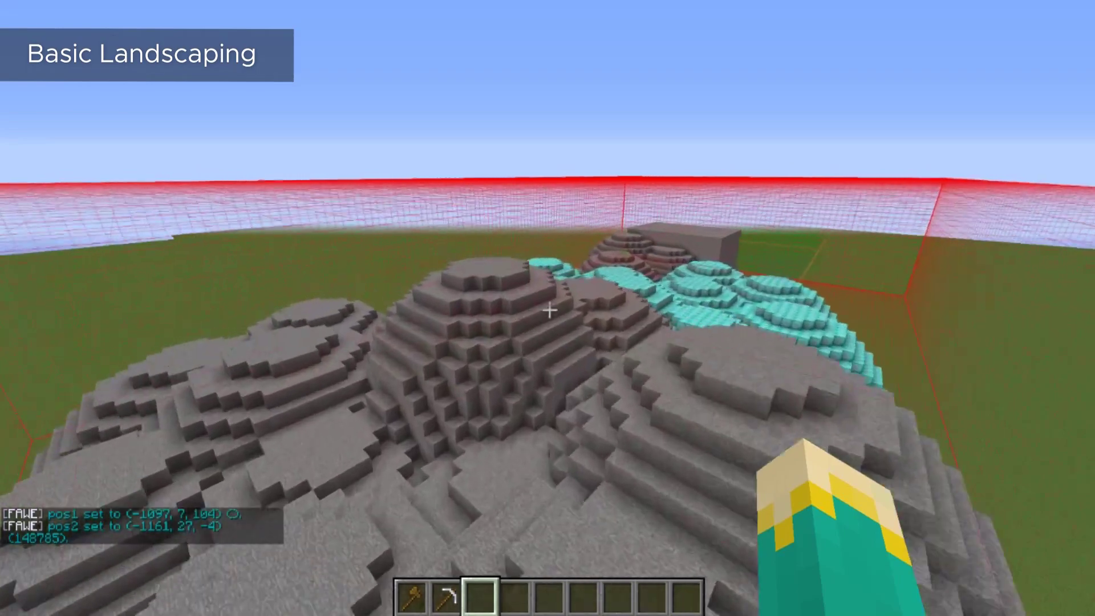
key(w)
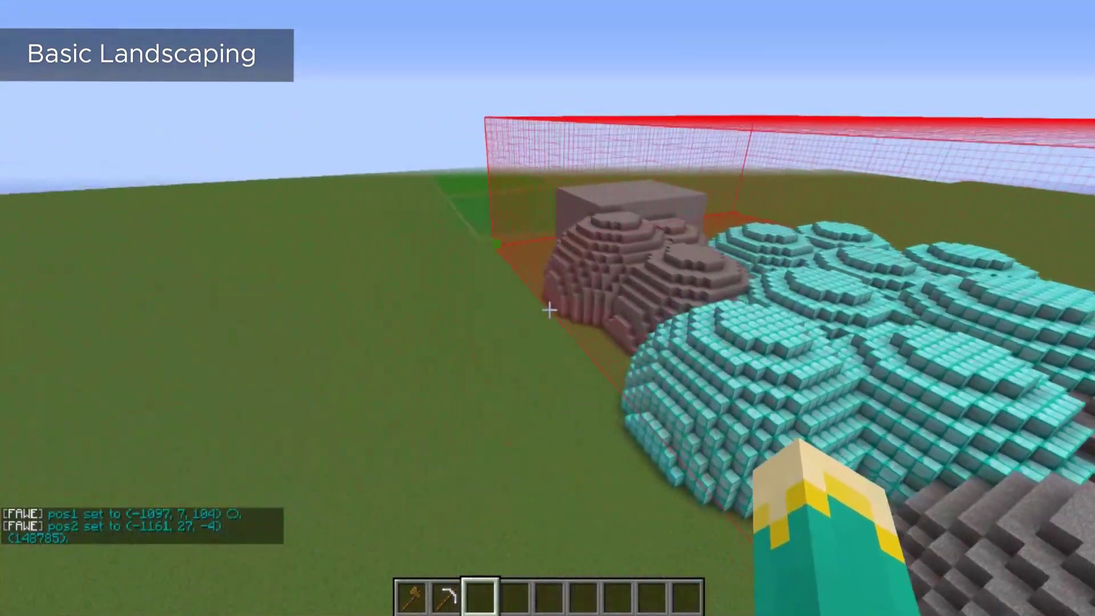
key(a)
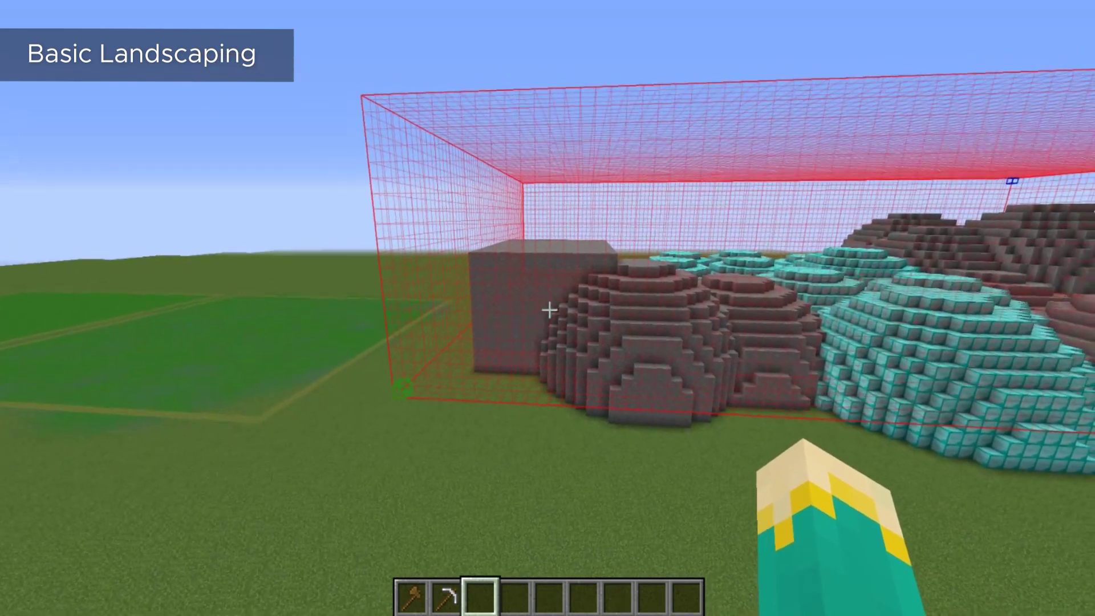
key(a)
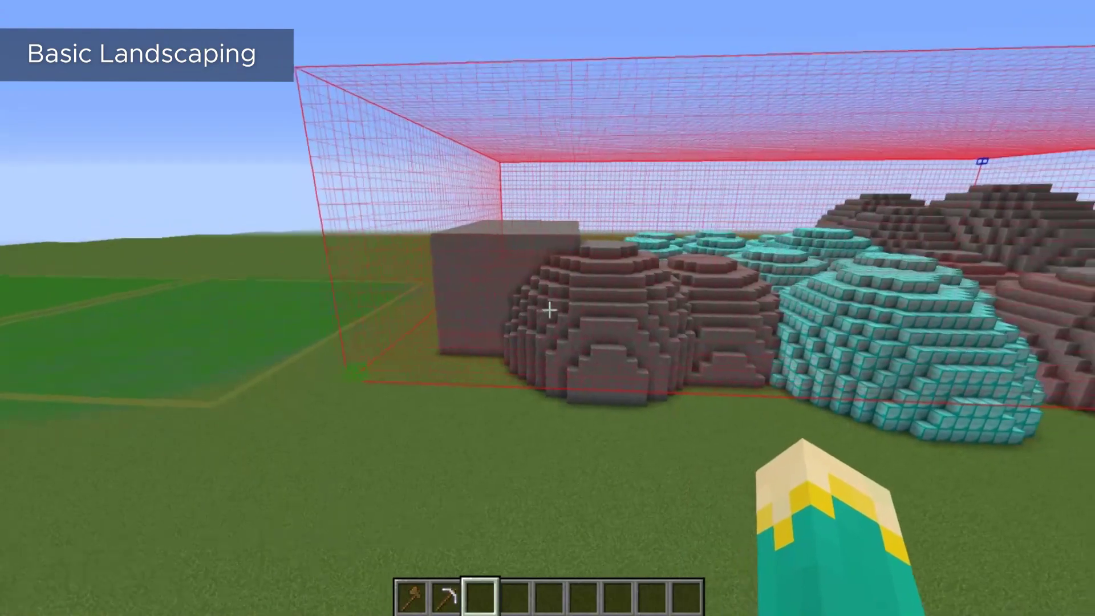
key(w)
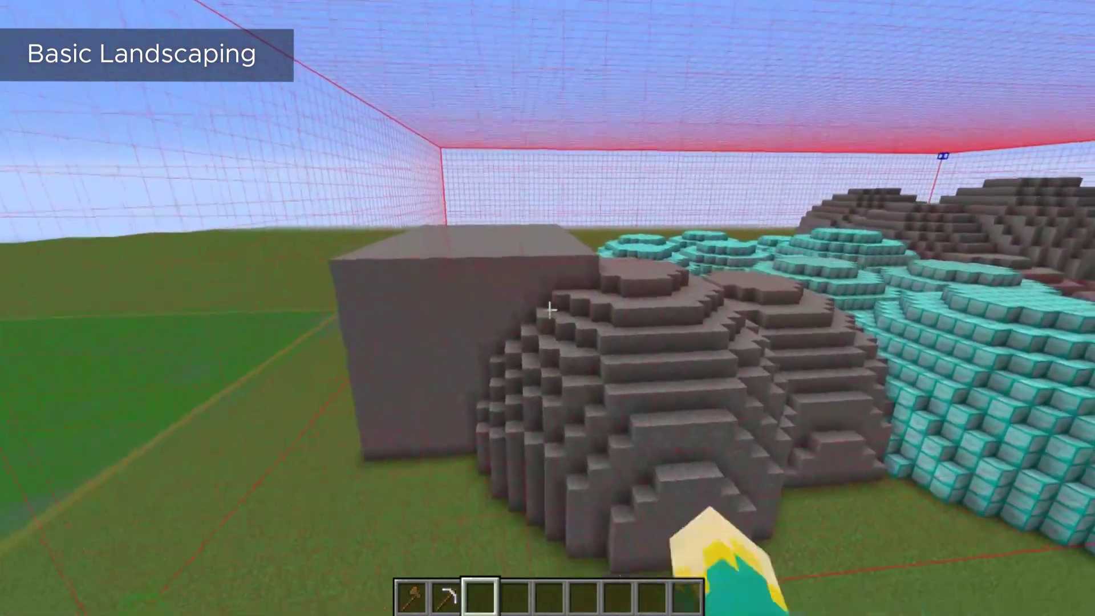
key(s)
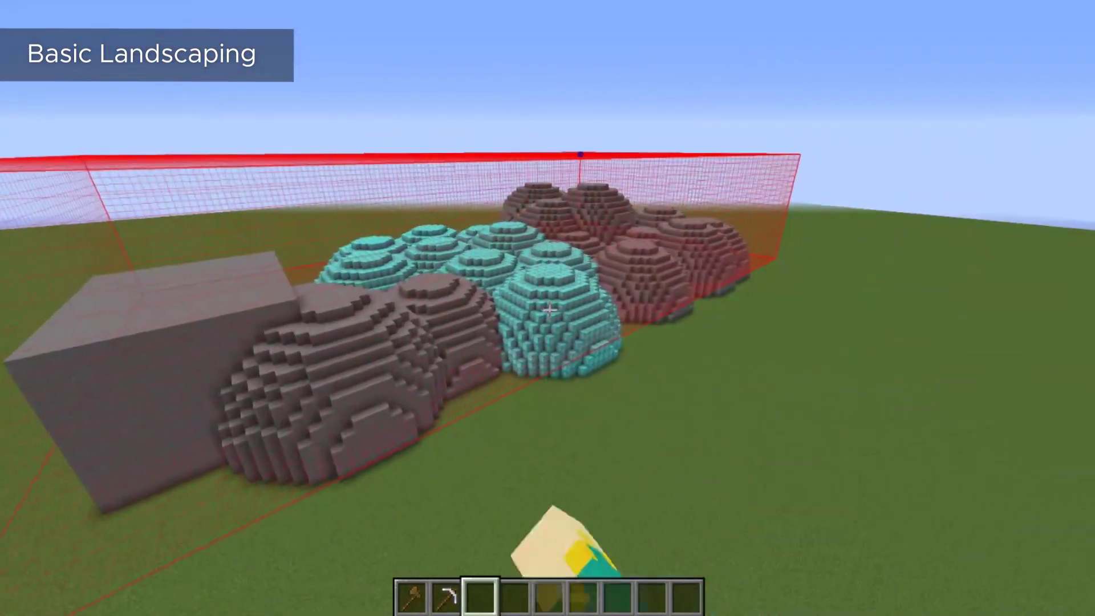
key(d)
click(549, 310)
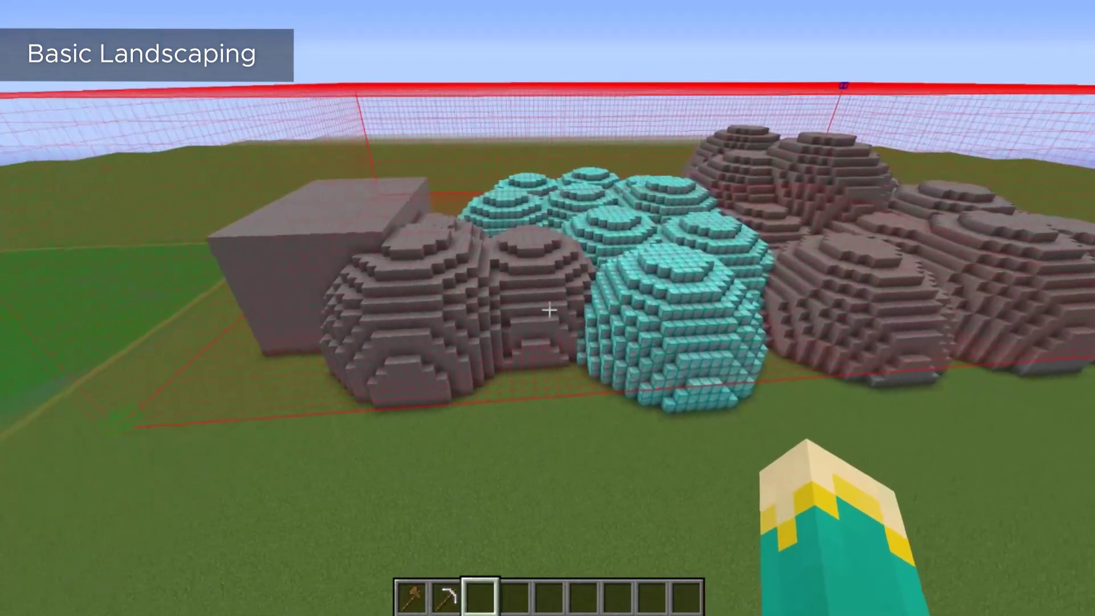
Run //naturalize on the selected stone and diamond shapes.
key(slash)
text(//naturalize)
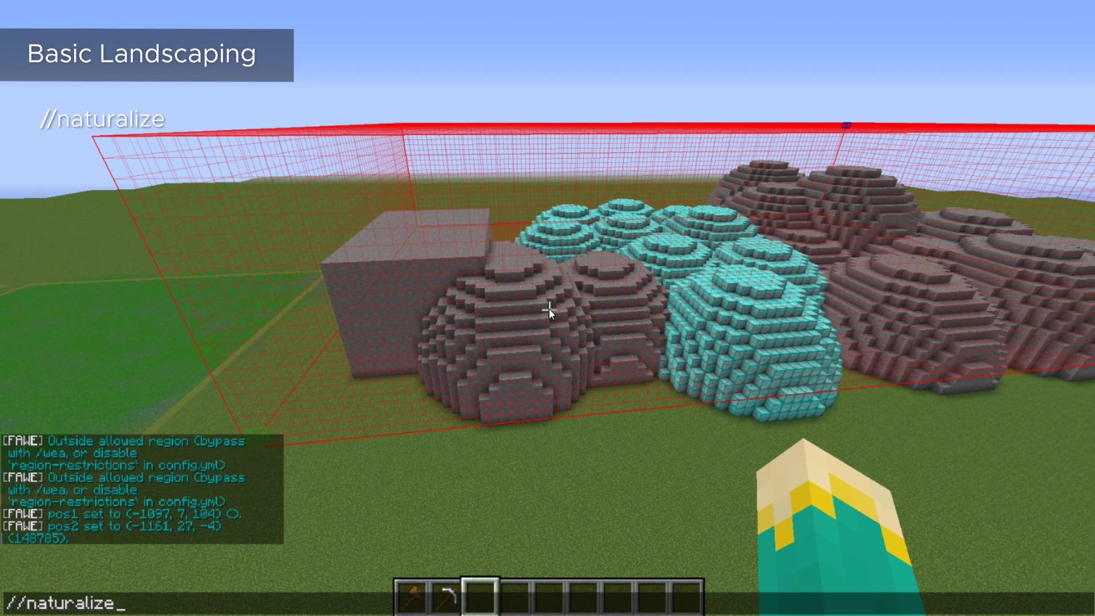
key(Return)
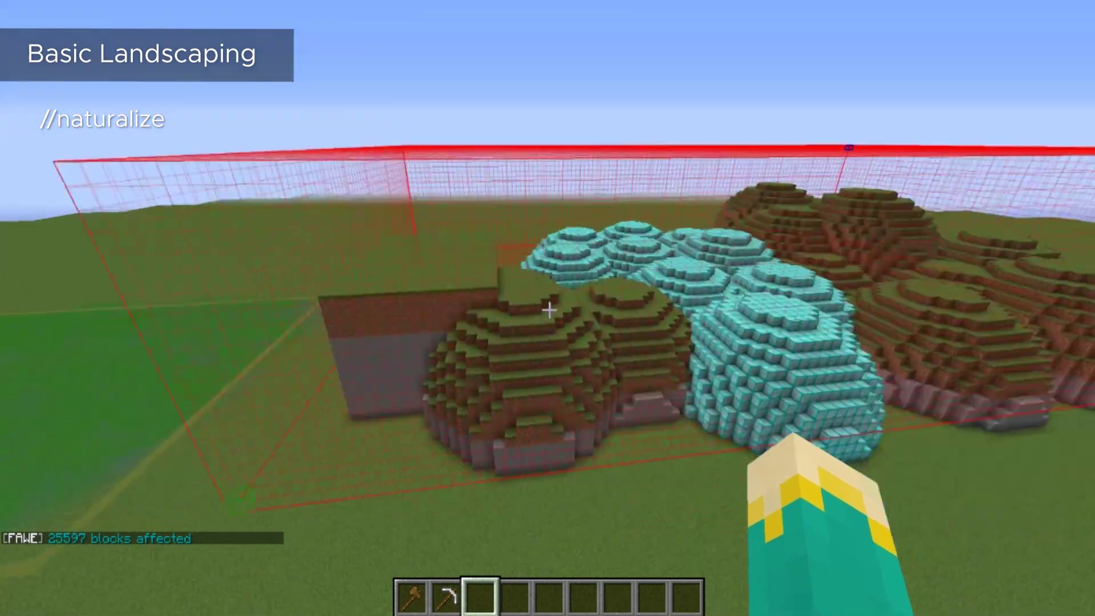
Examine the grass, dirt and stone layers on the naturalized block and domes, breaking one dirt block in the block's side.
key(w)
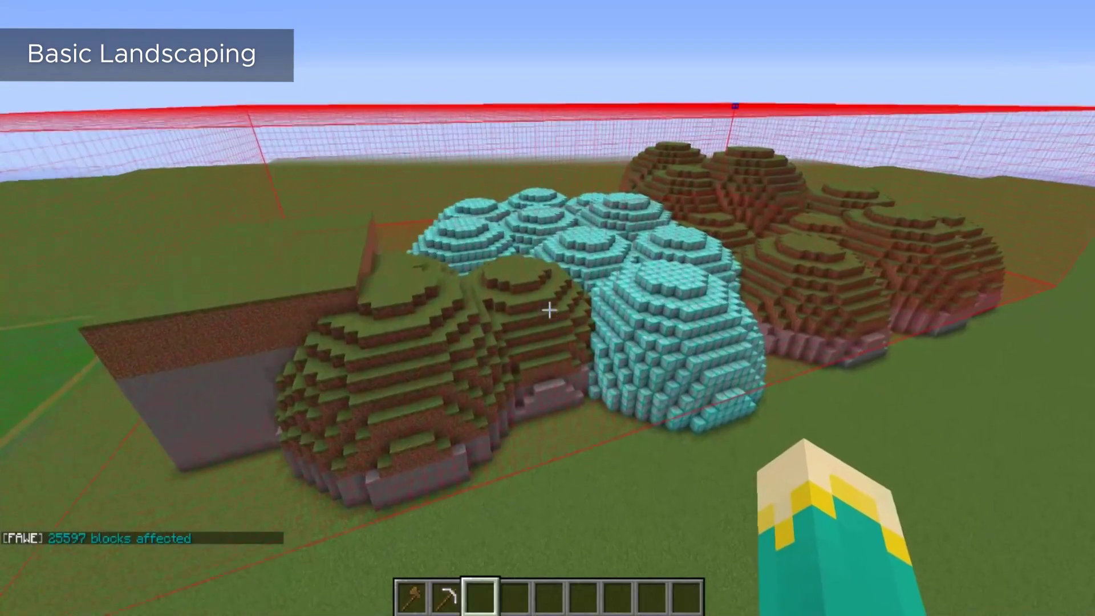
key(w)
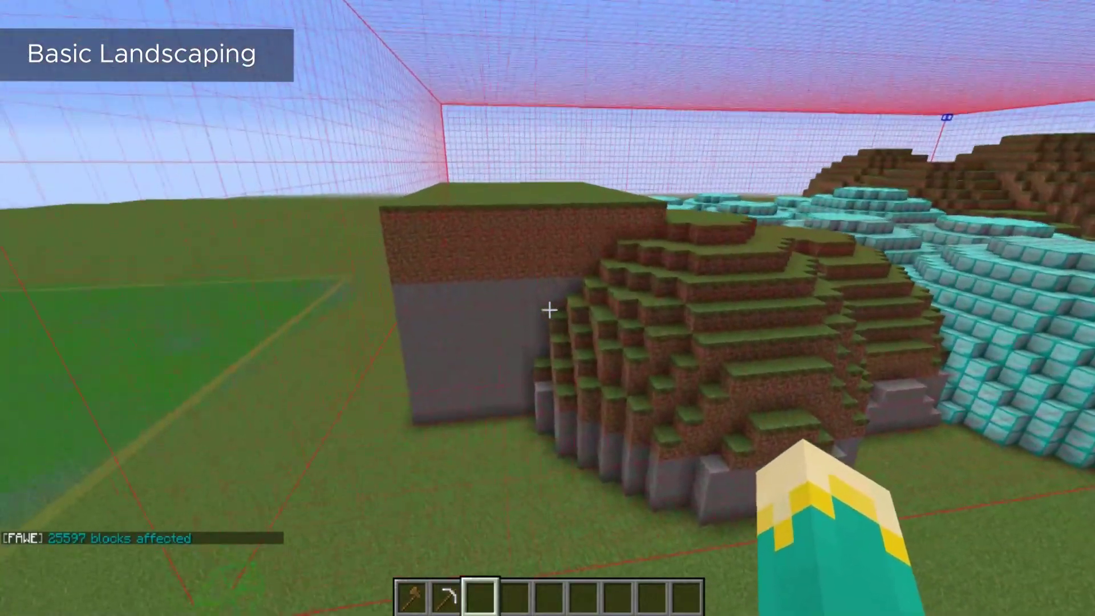
key(w)
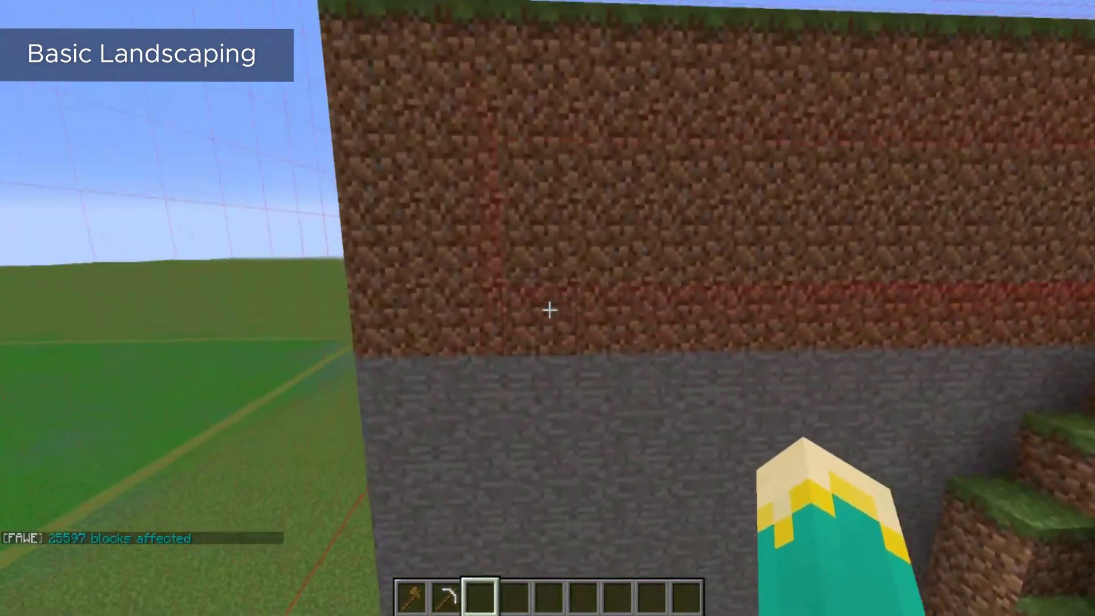
click(550, 310)
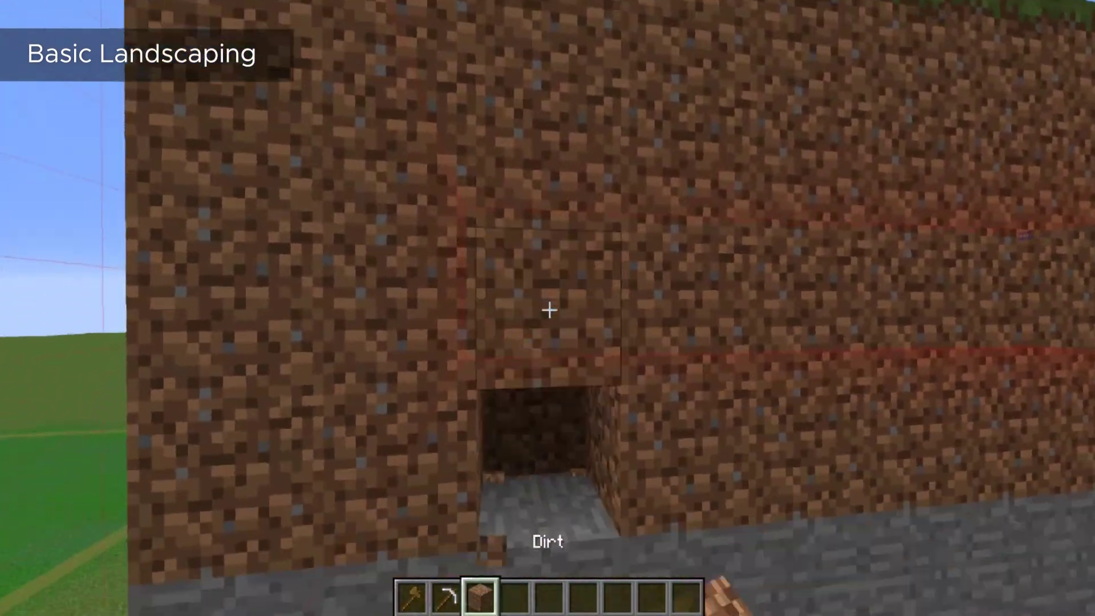
key(s)
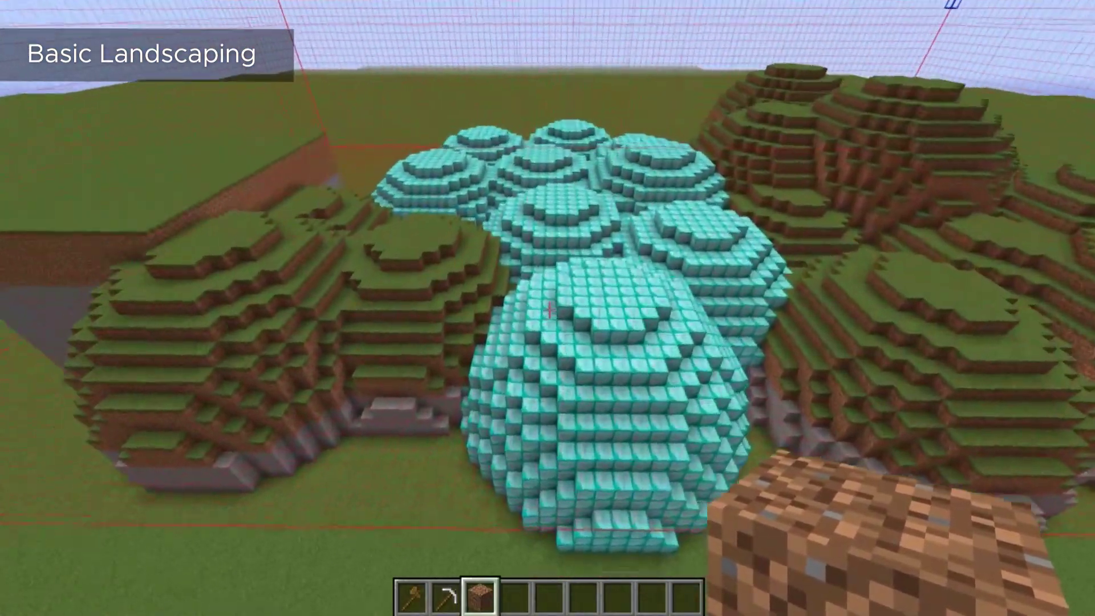
key(s)
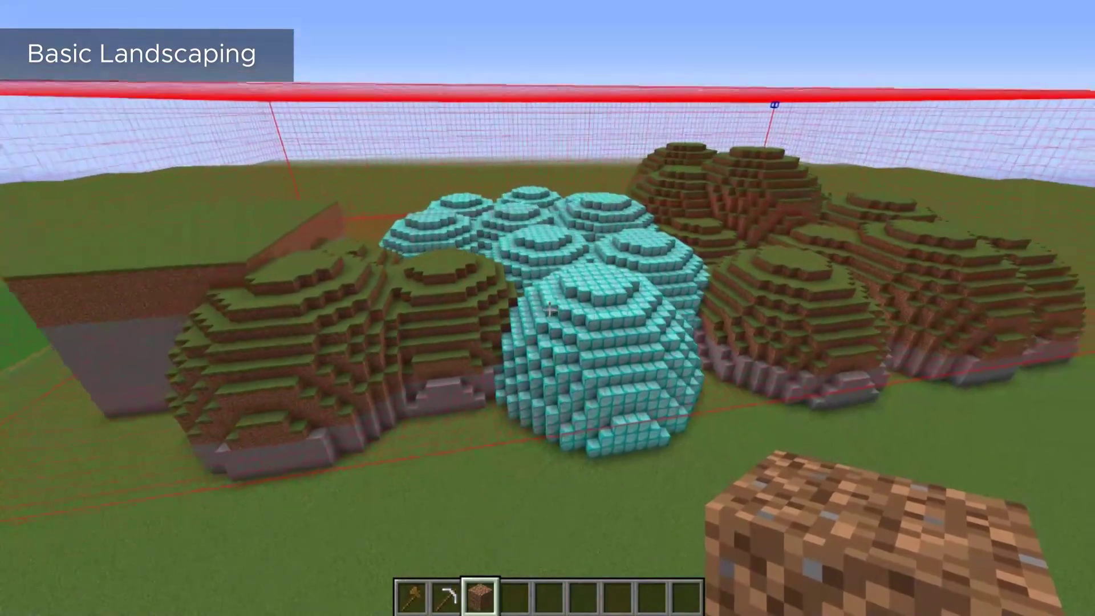
key(s)
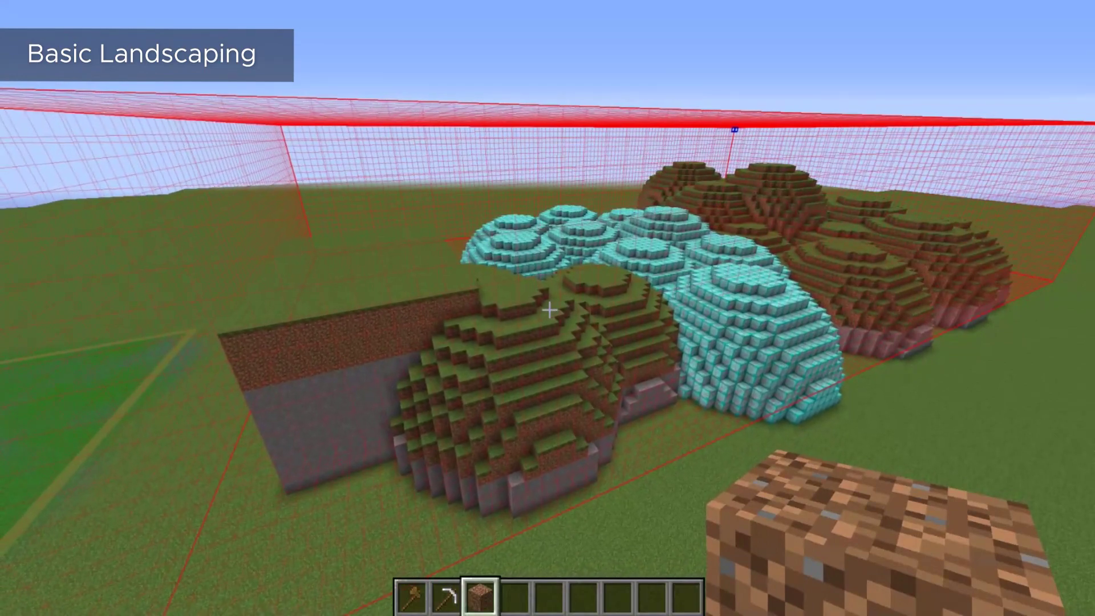
Run //overlay 2 on the selection to lay grass over the surface of the diamond domes.
scroll(549, 310, down, 1)
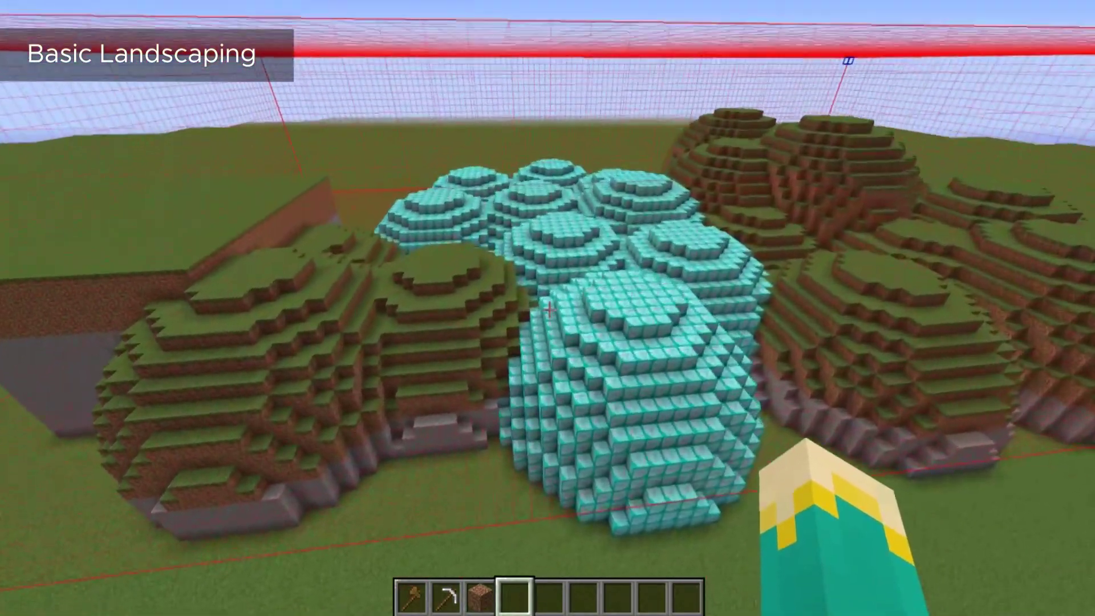
key(w)
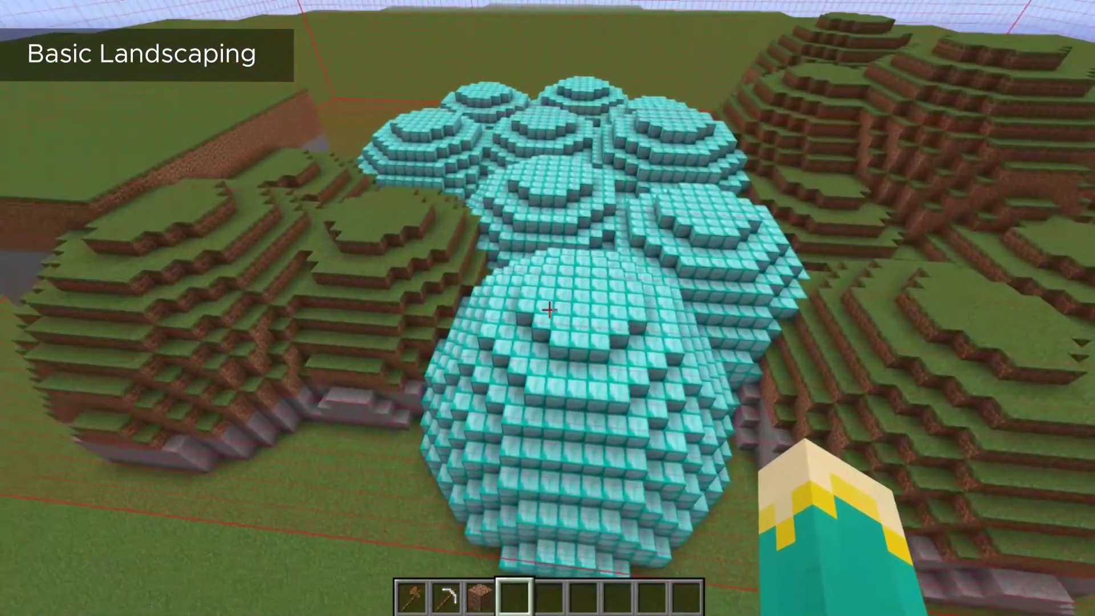
text(s)
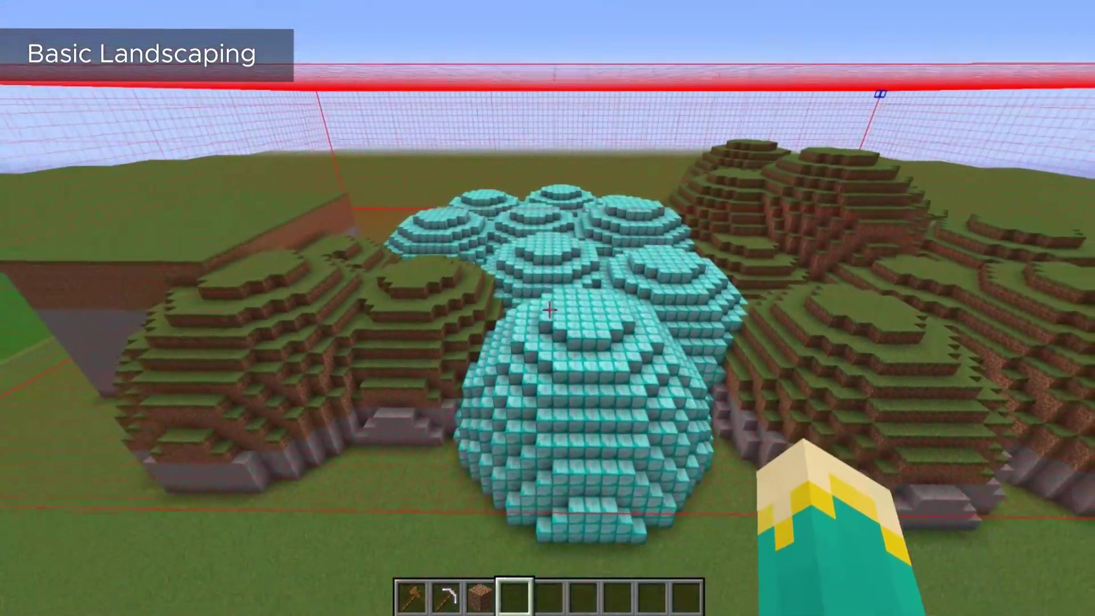
text(//overlay)
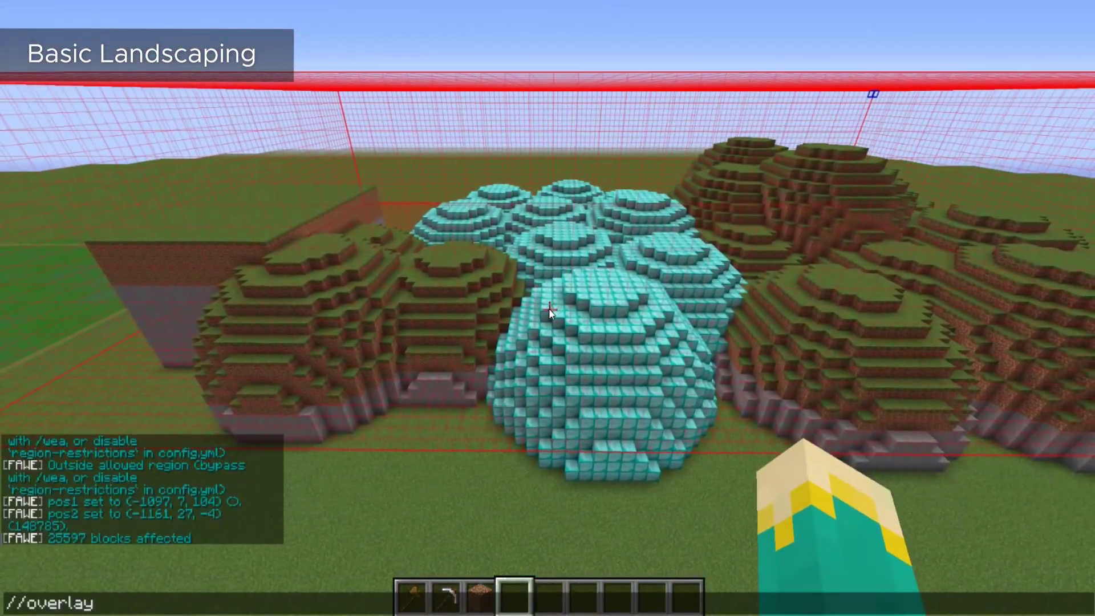
text( 2)
key(Return)
Examine from several sides how the grass overlay covers the diamond domes compared with the naturalized stone shapes.
key(a)
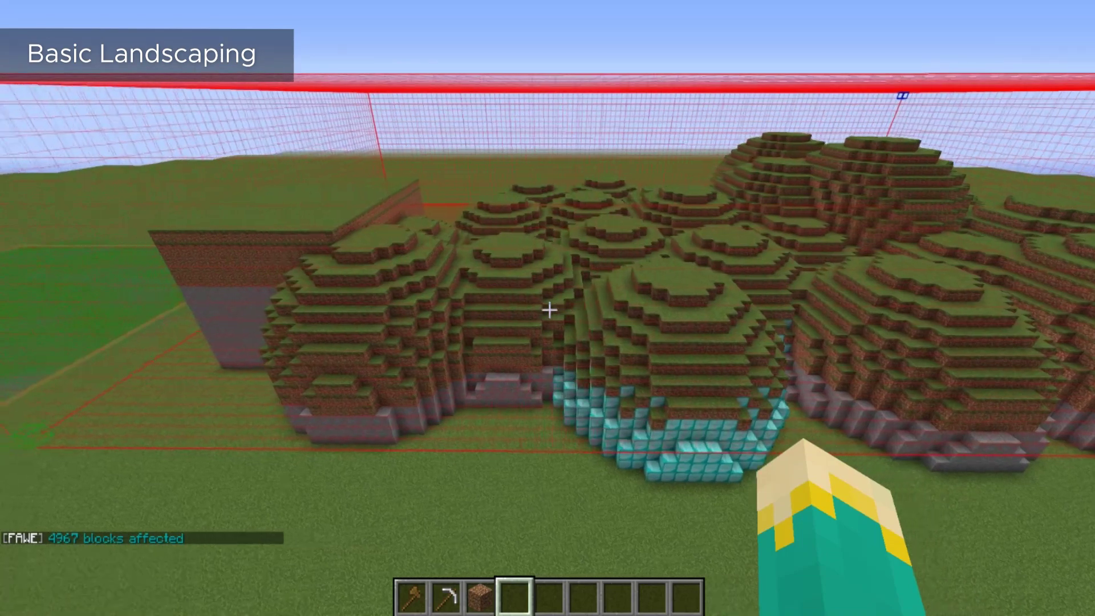
key(a)
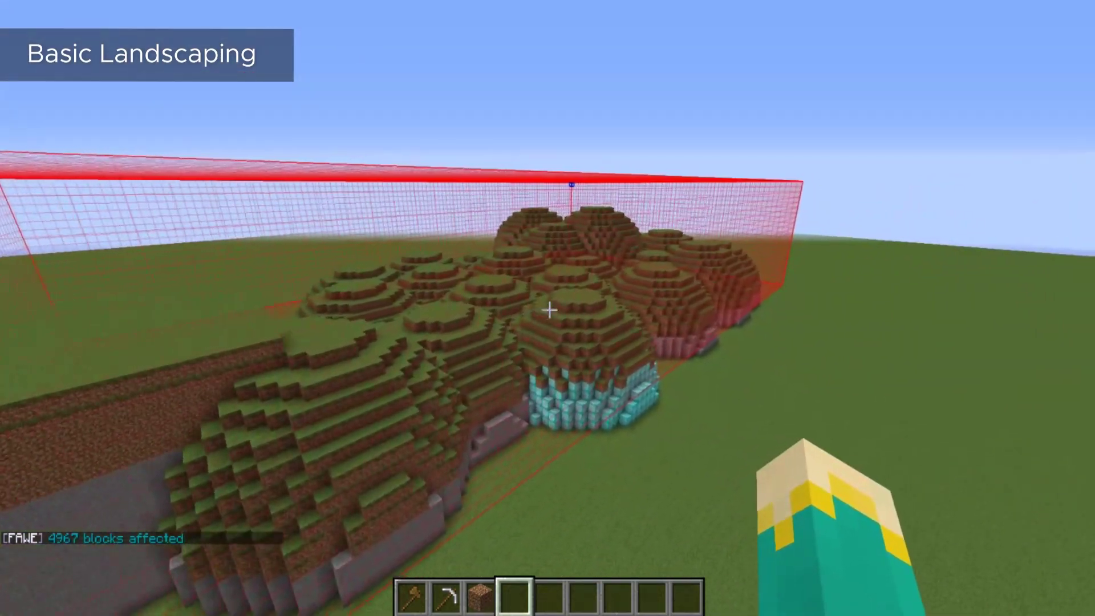
key(w)
key(w)
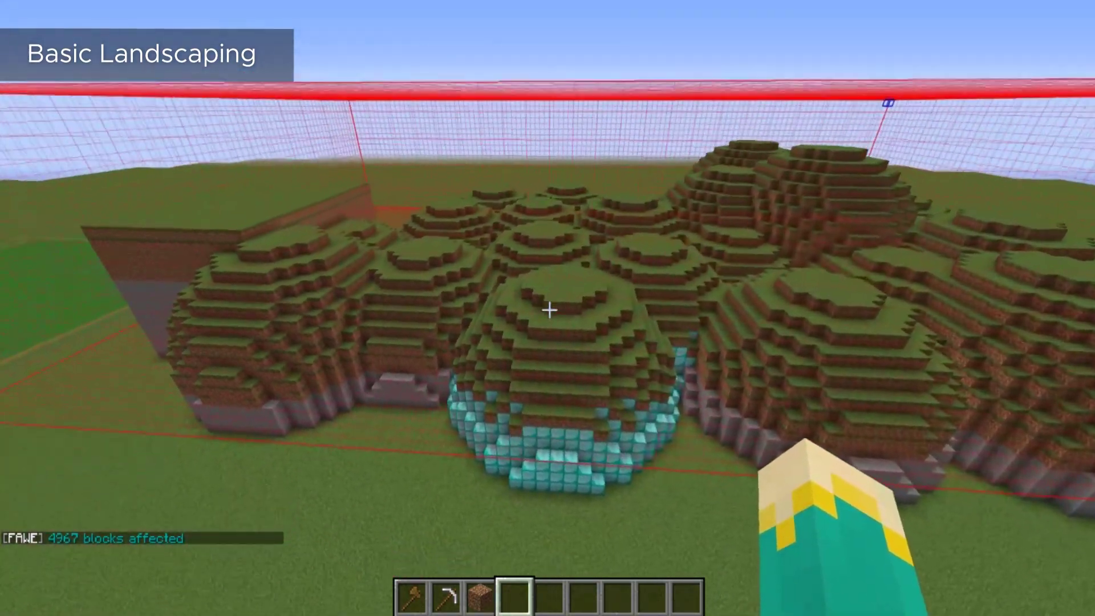
key(d)
key(s)
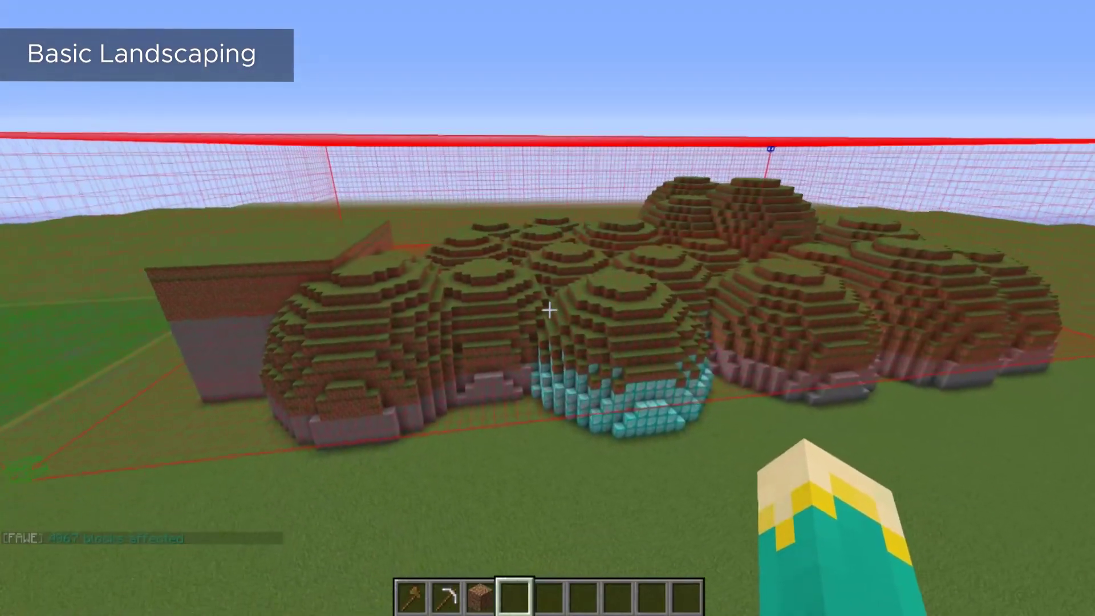
Reselect a smaller region around the block and nearest domes, with corners at (-1098, 12, 104) and (-1162, 20, 59).
key(w)
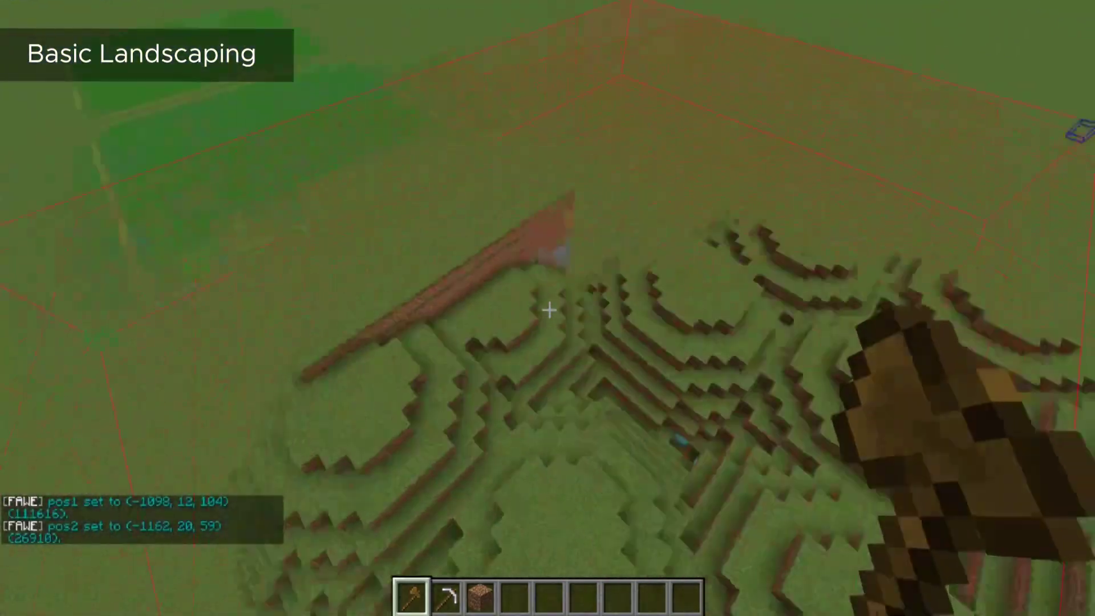
key(s)
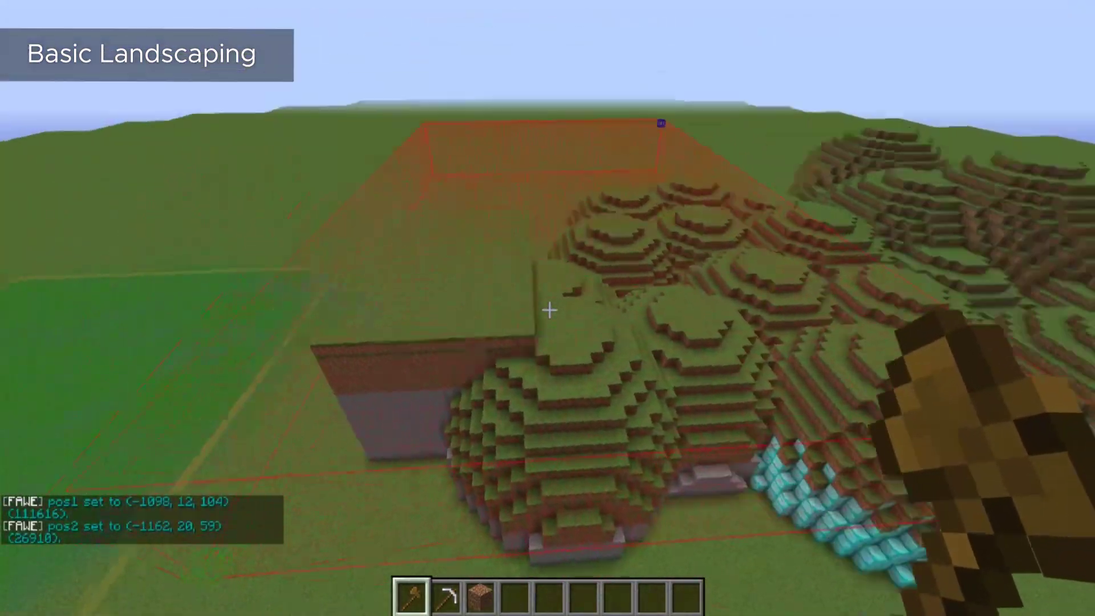
key(space)
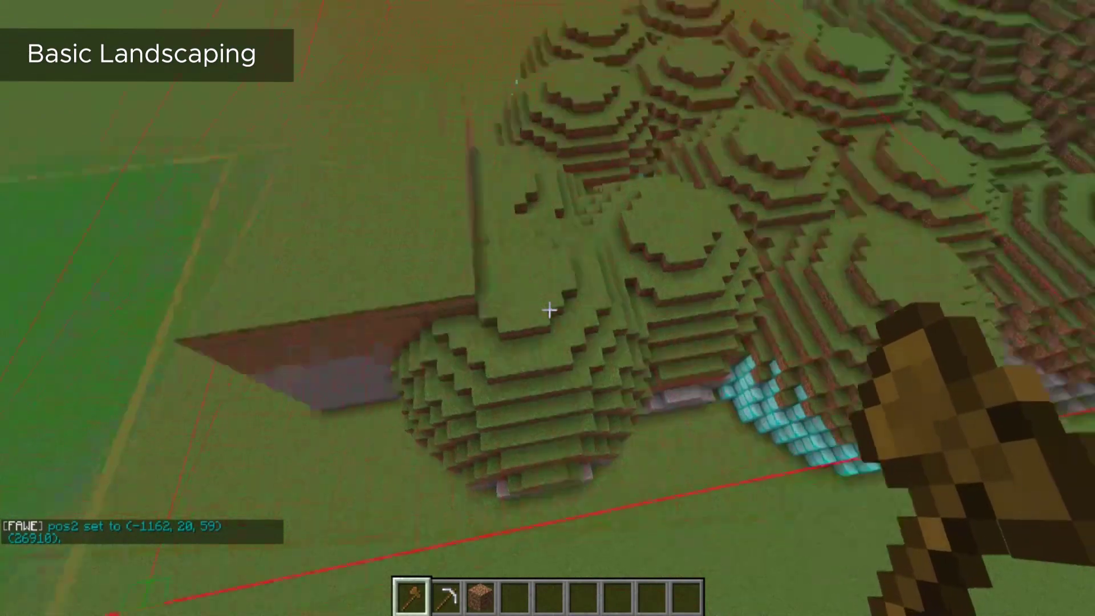
key(s)
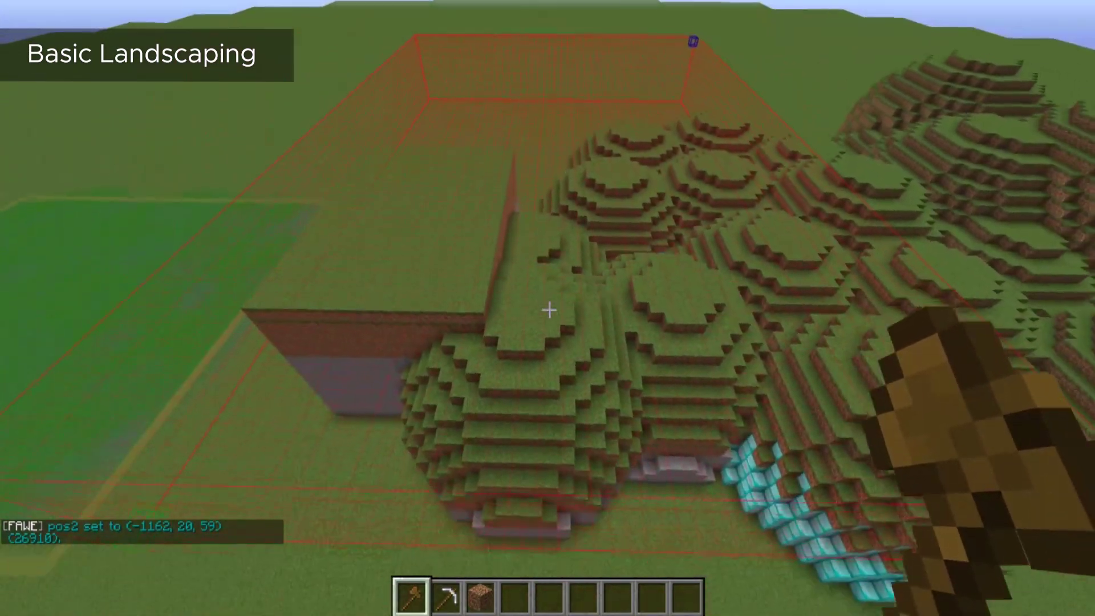
key(s)
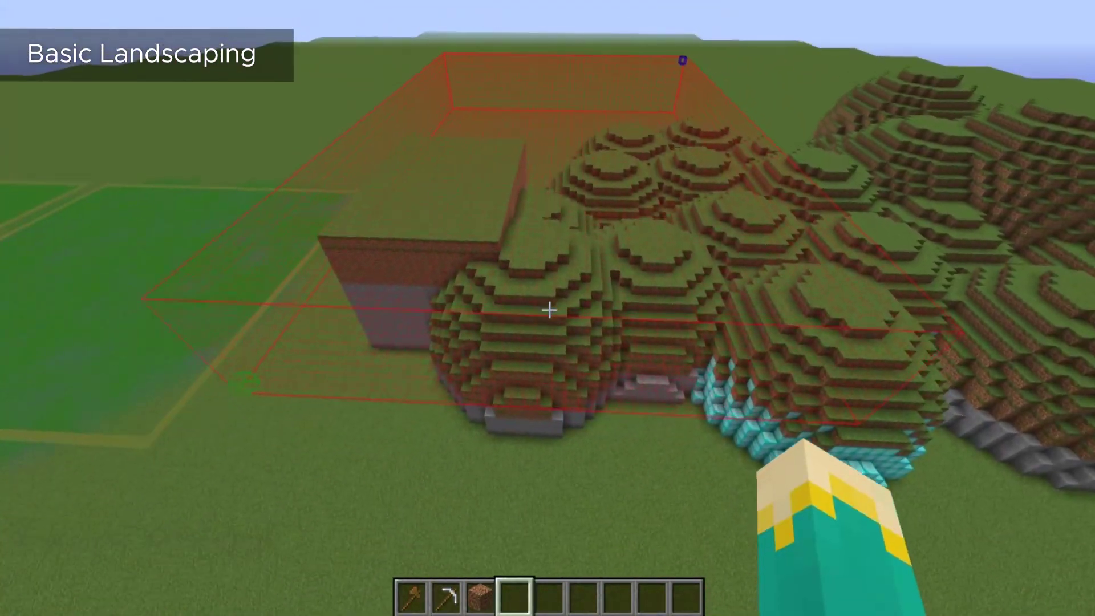
key(w)
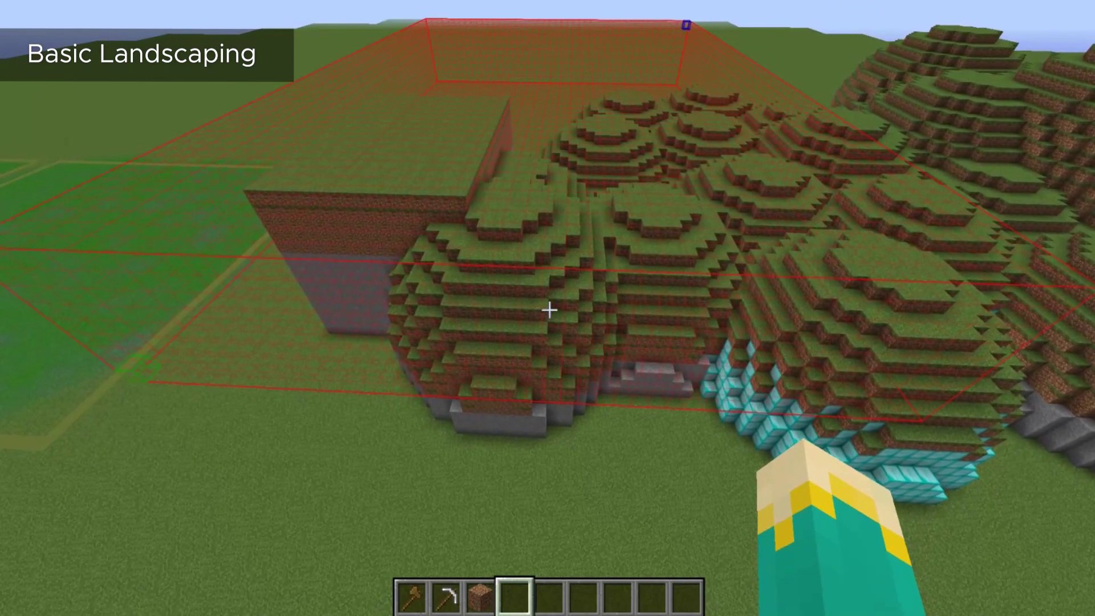
Run //flora to scatter grass and flowers over the selected block and domes.
key(slash)
text(//)
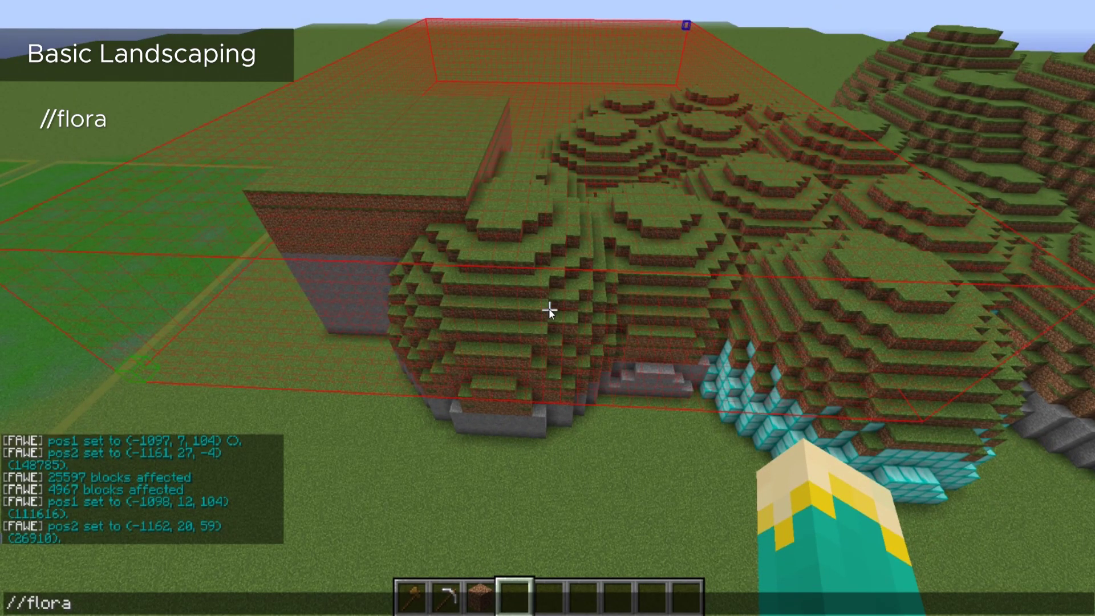
text(flora)
key(Return)
key(w)
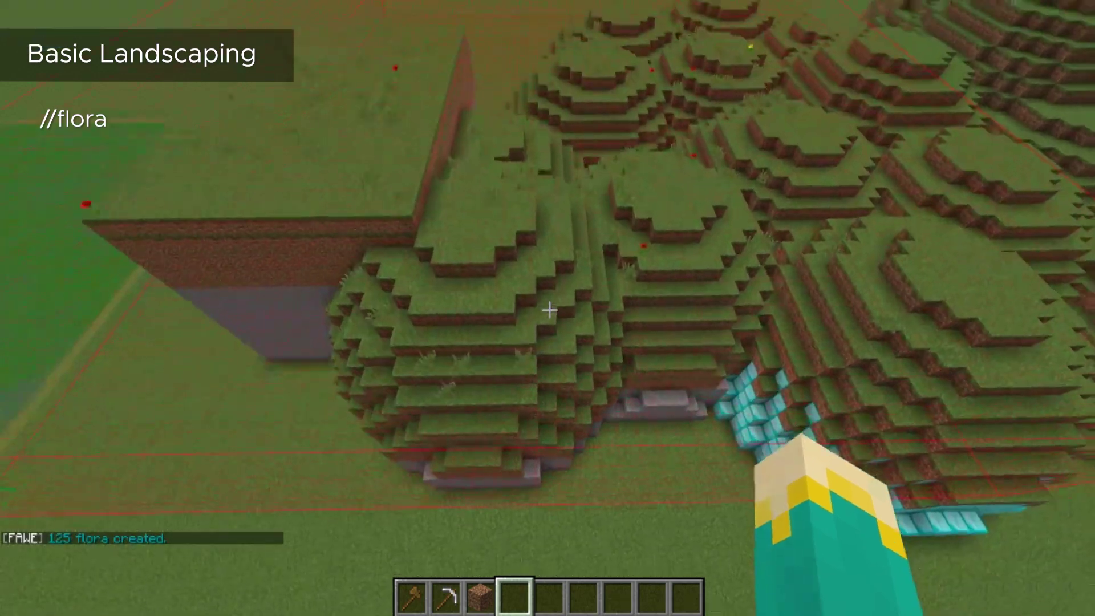
key(s)
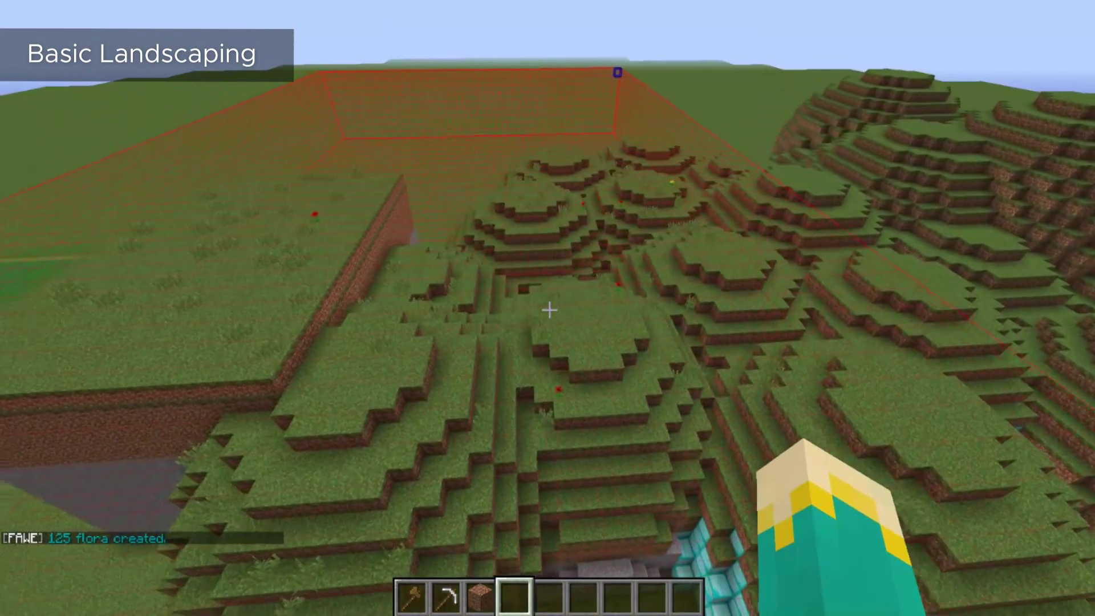
Repeat the //flora command three more times to make the vegetation in the selection denser.
key(t)
key(Up)
key(Return)
key(t)
key(Up)
key(Return)
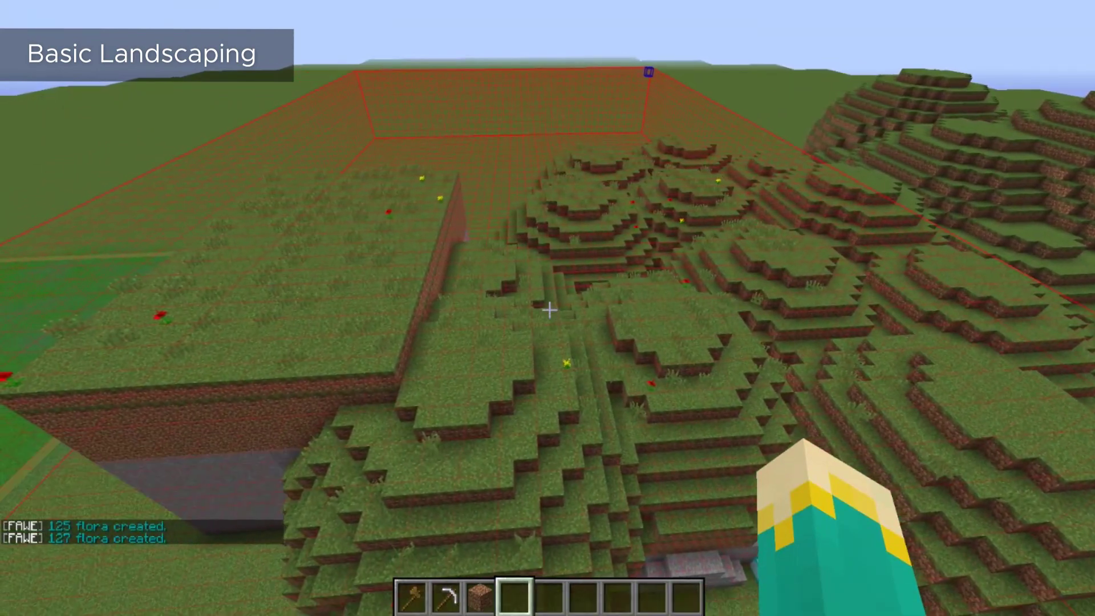
key(t)
key(Up)
key(Return)
key(a)
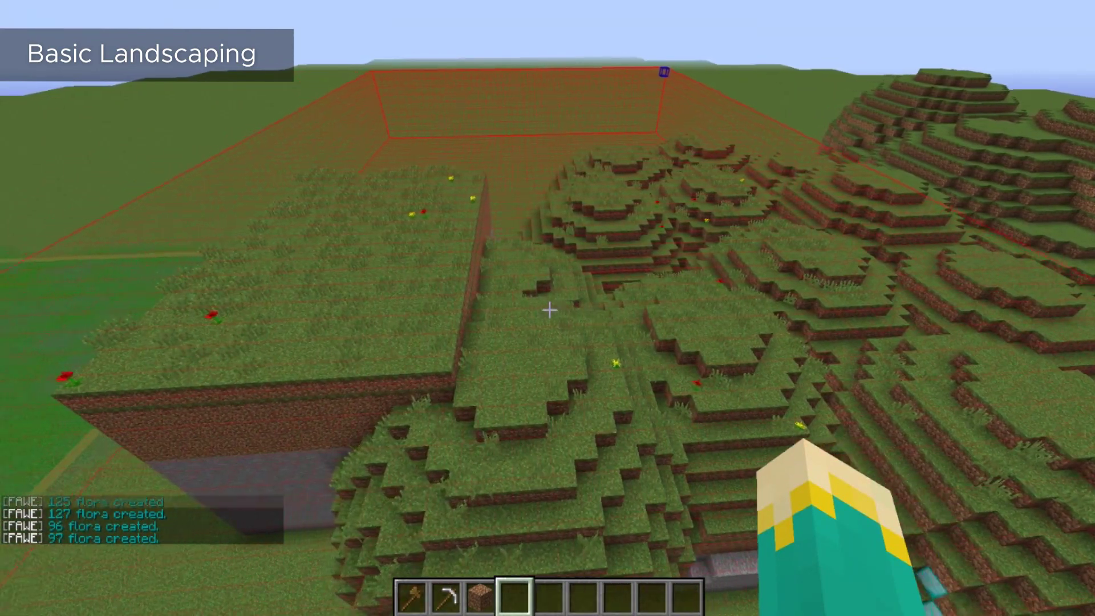
Examine the grass and flowers on the block and domes from ground level, above and the sides.
key(shift)
key(w)
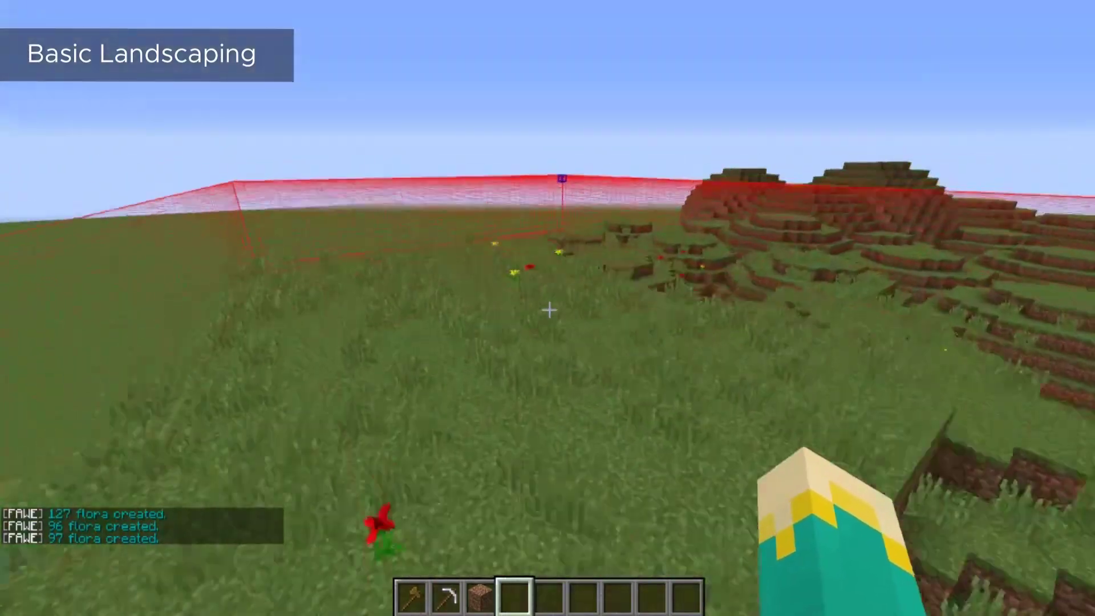
key(space)
key(space)
key(s)
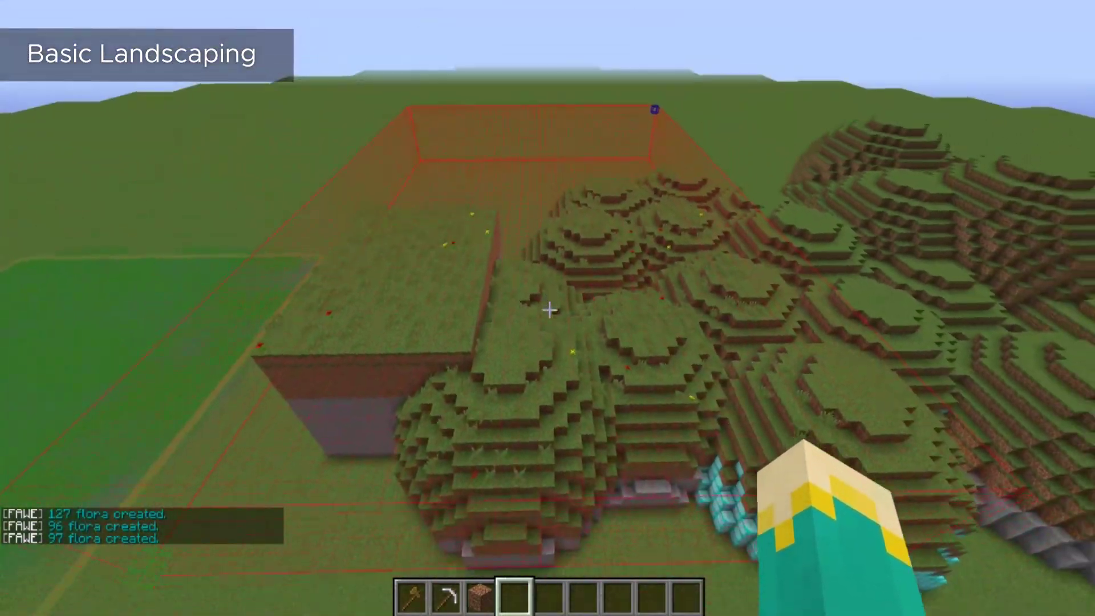
key(shift)
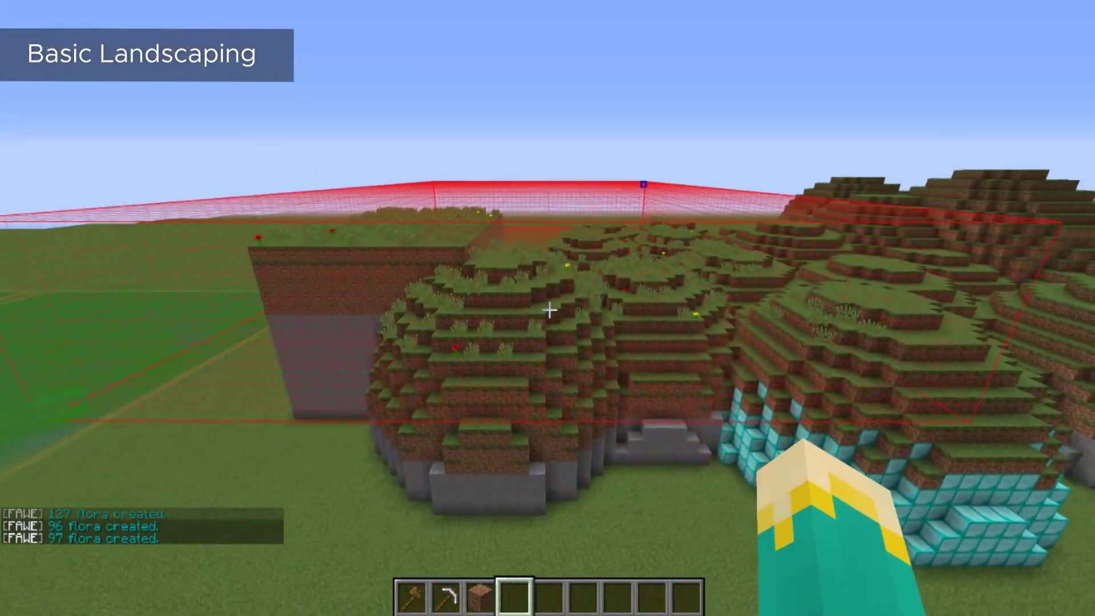
key(d)
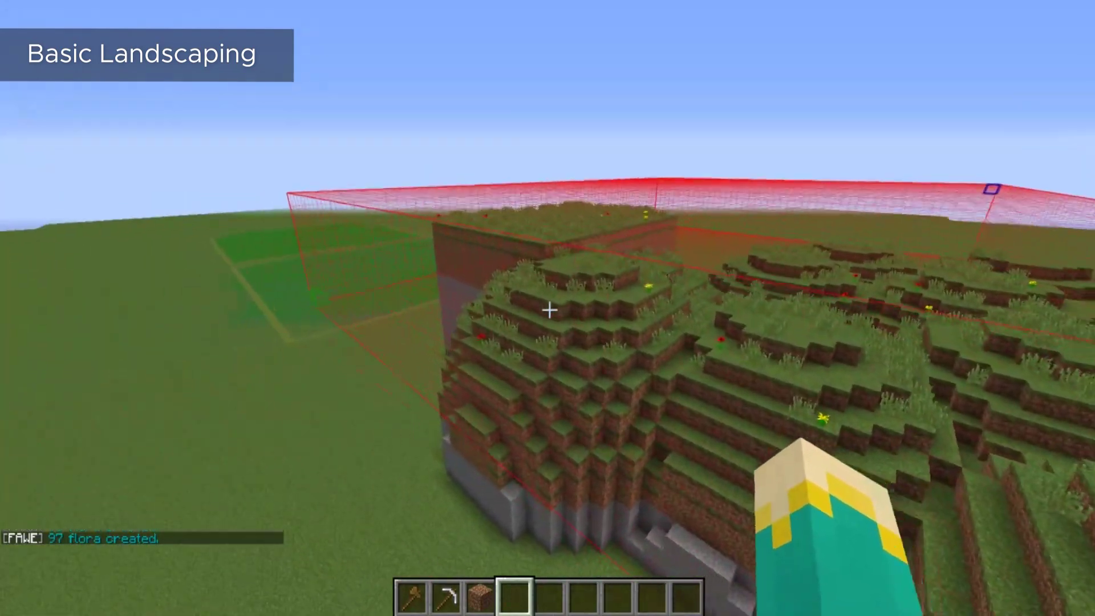
key(space)
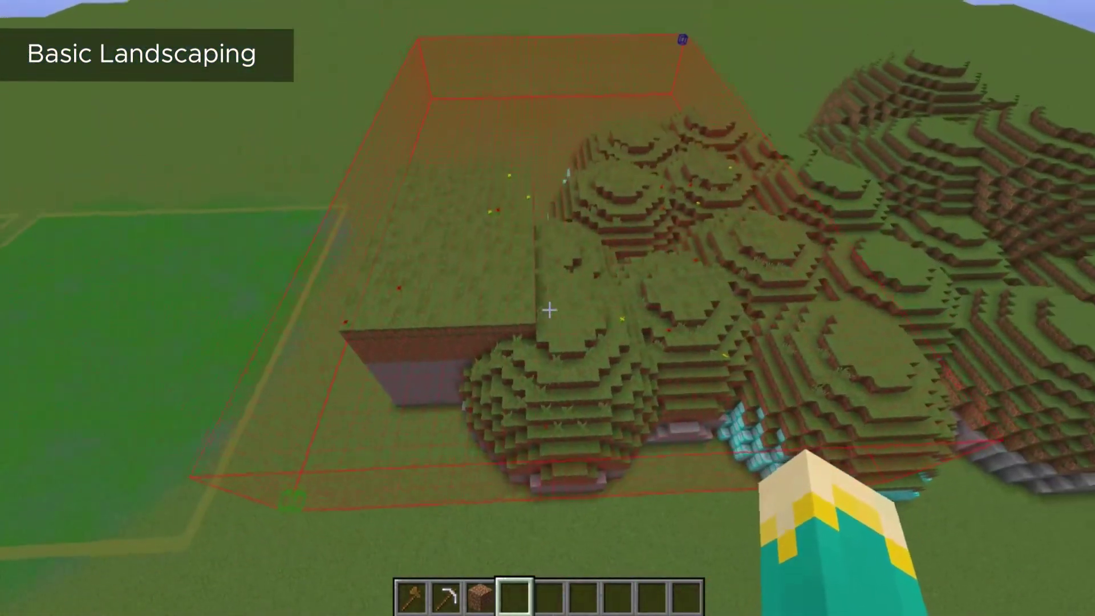
key(s)
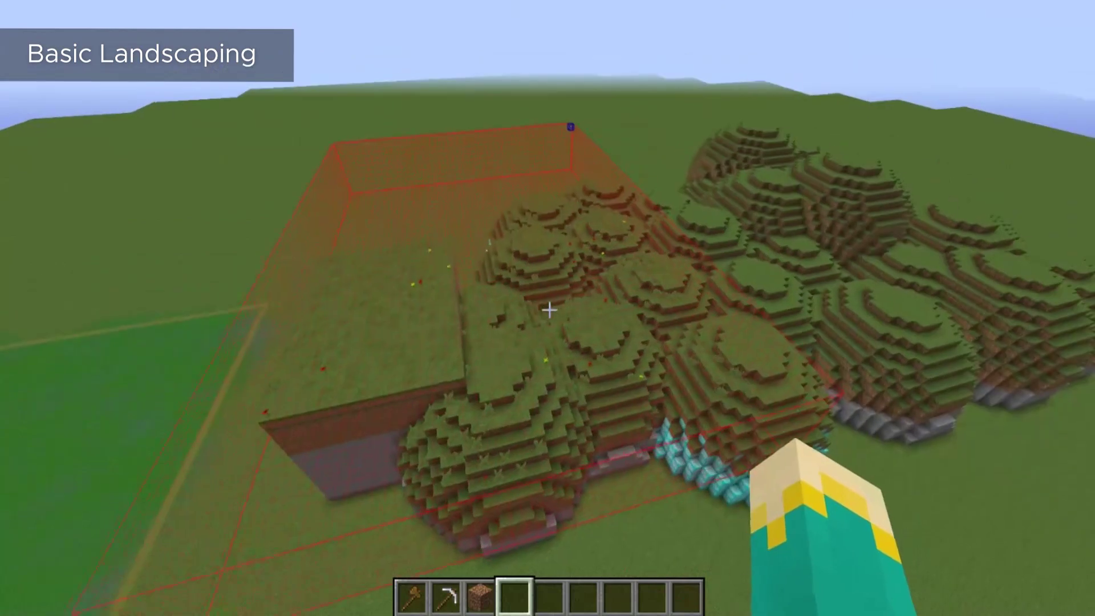
key(d)
key(shift)
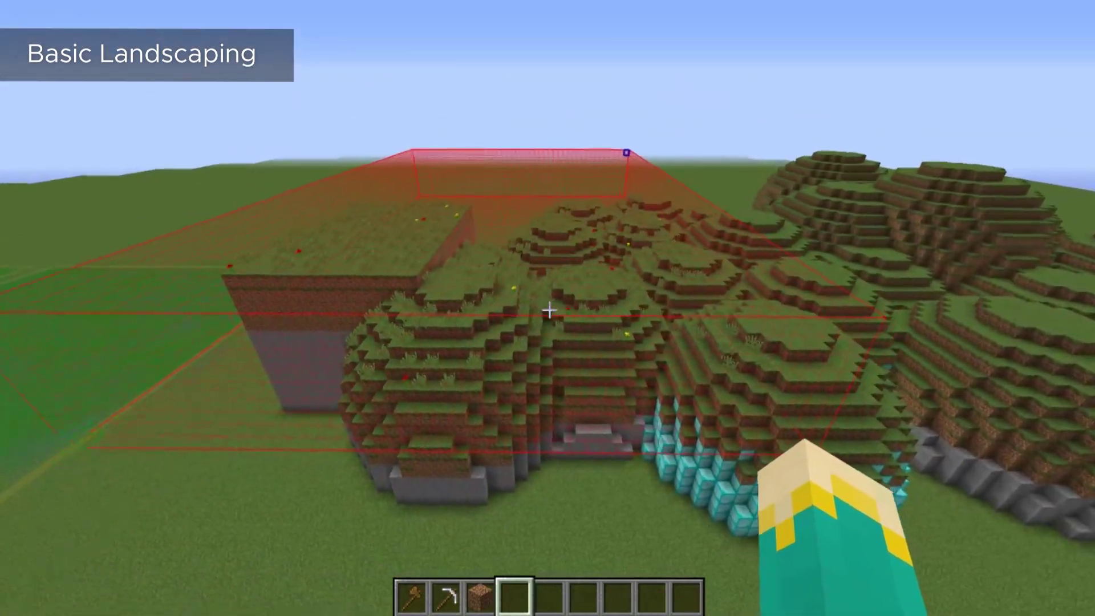
key(w)
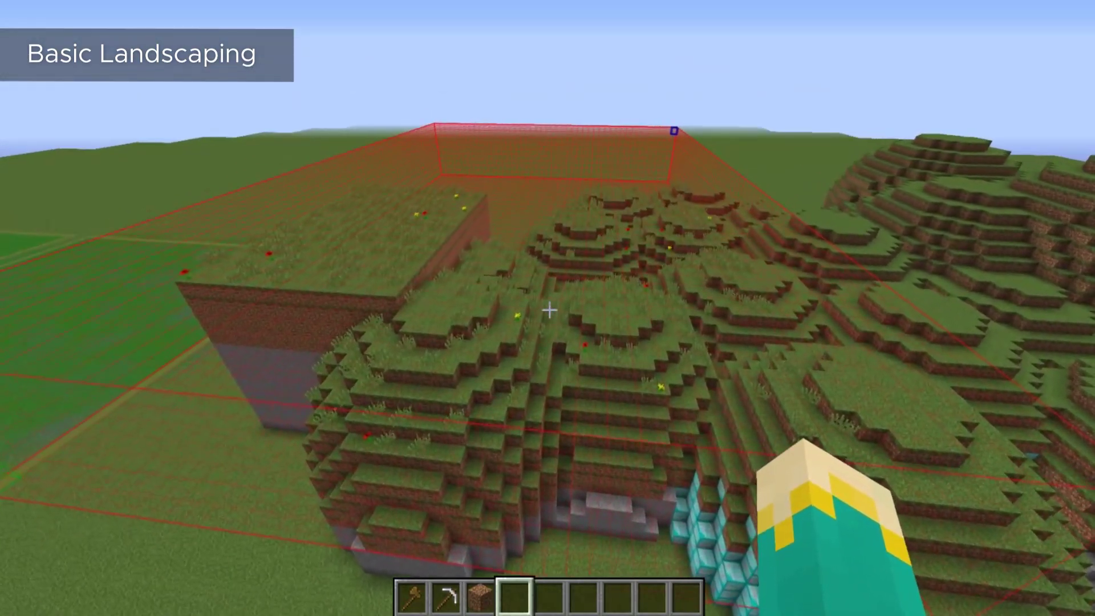